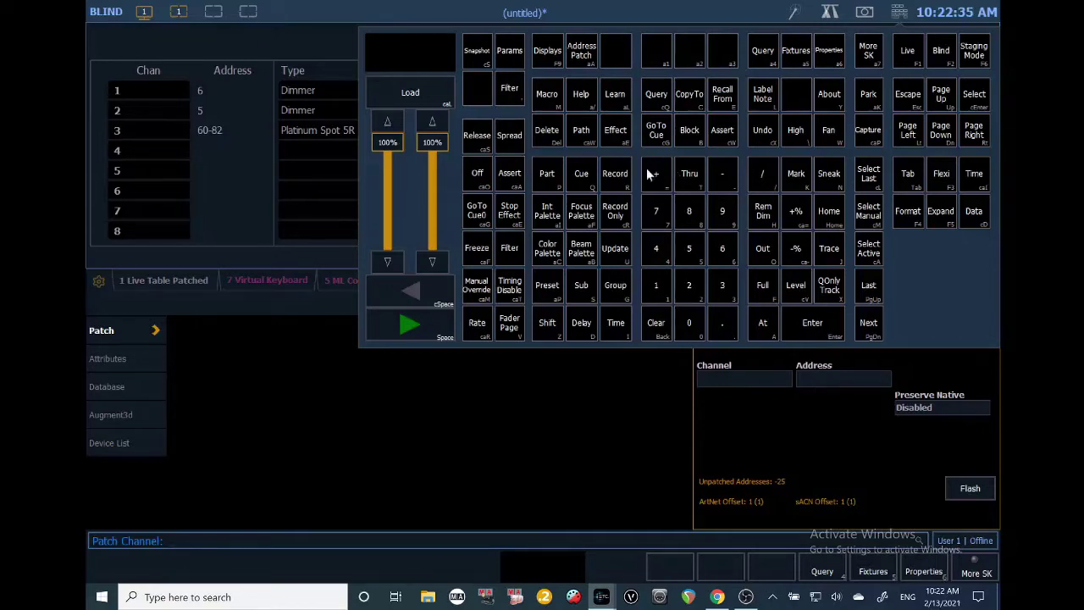
- Select channels 10 Thru 15 in the patch
click(664, 284)
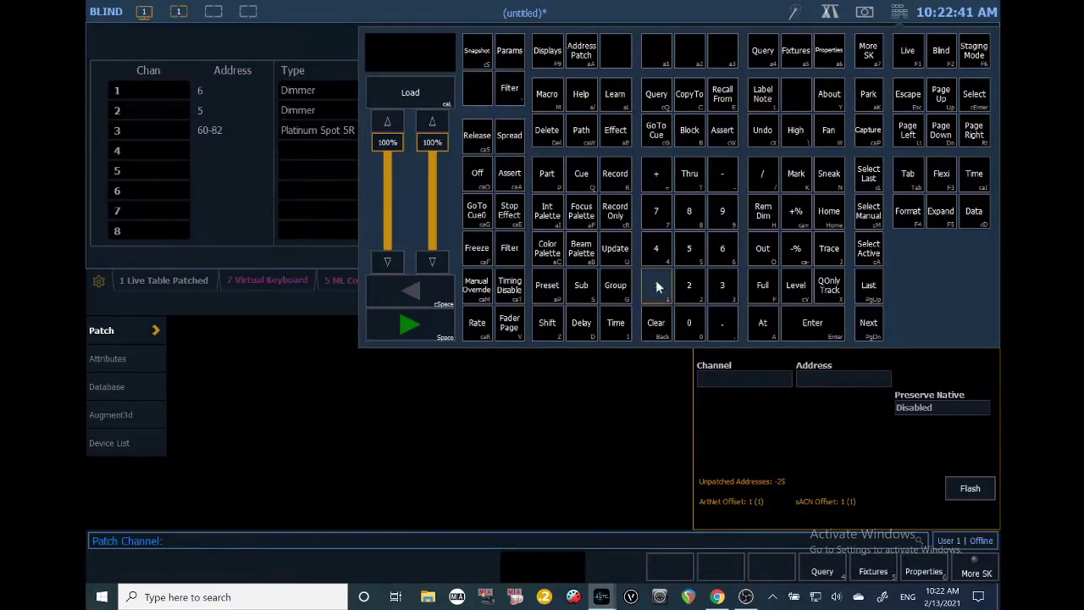
click(691, 320)
click(695, 174)
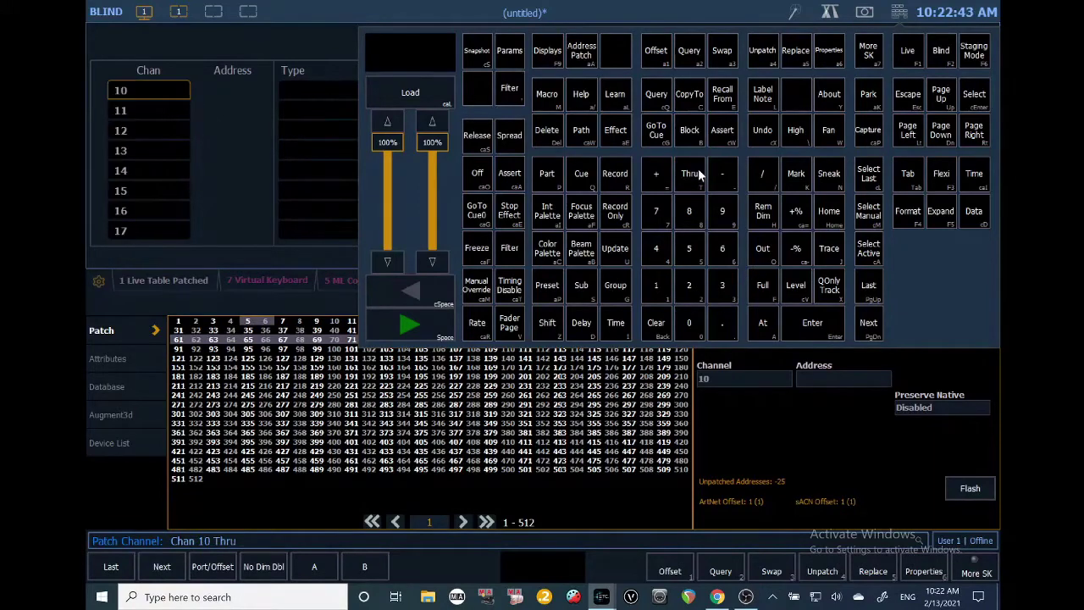
click(658, 285)
click(679, 255)
click(782, 311)
click(332, 190)
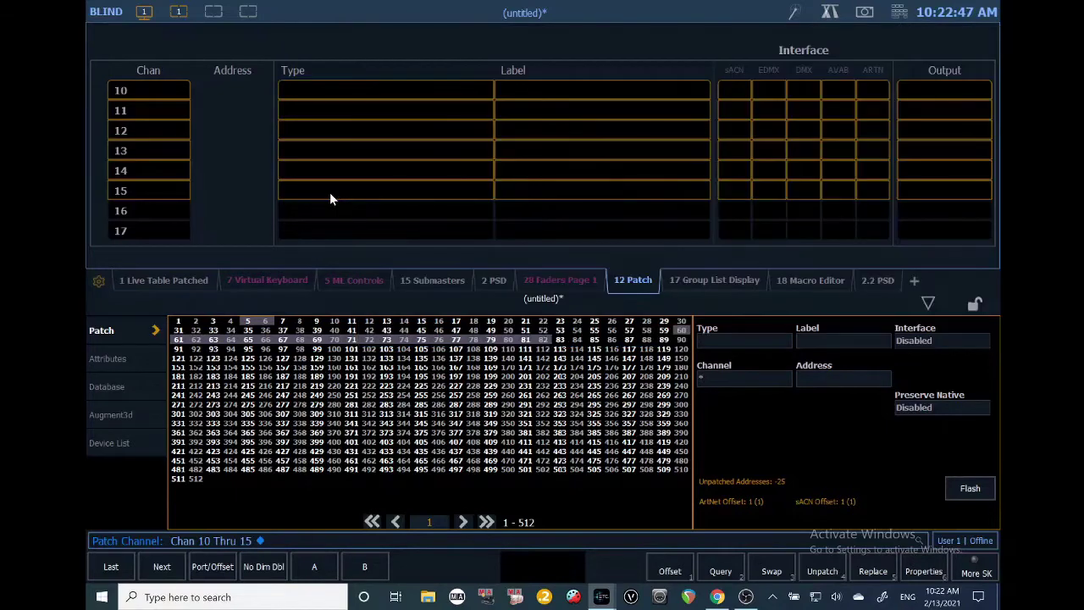
- Assign the Chauvet Colorado 1 Quad Zoom Tour TR16 fixture type to channels 10–15
click(329, 199)
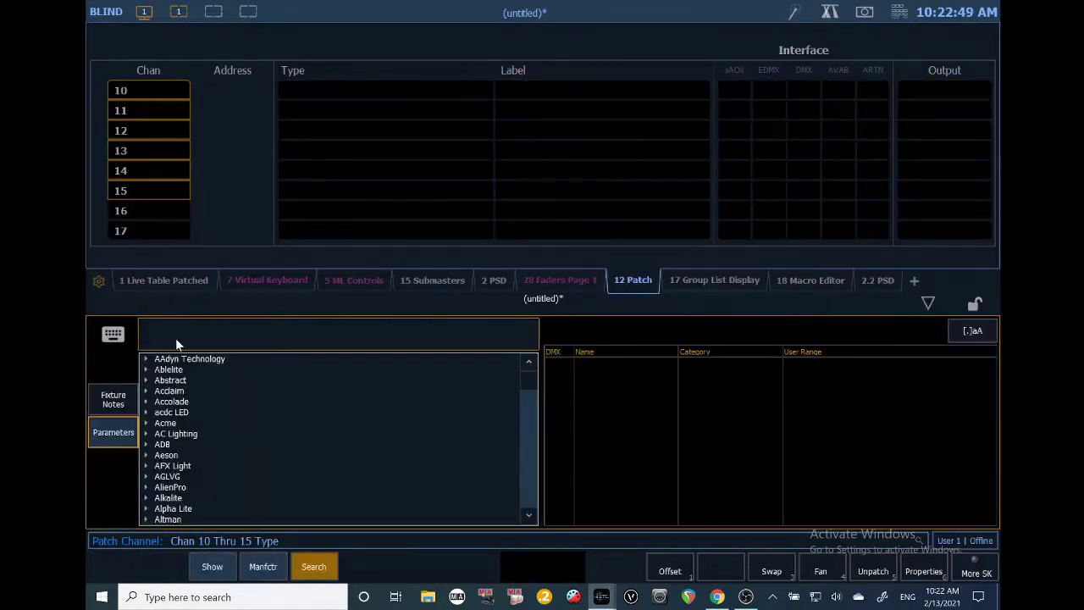
text(ch)
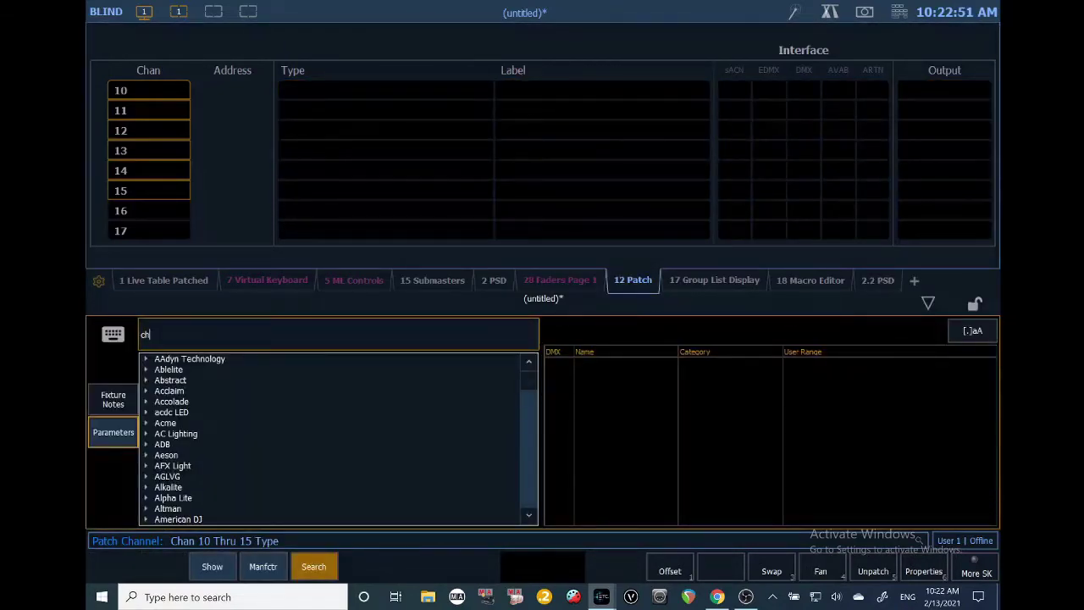
text(auvet colorado)
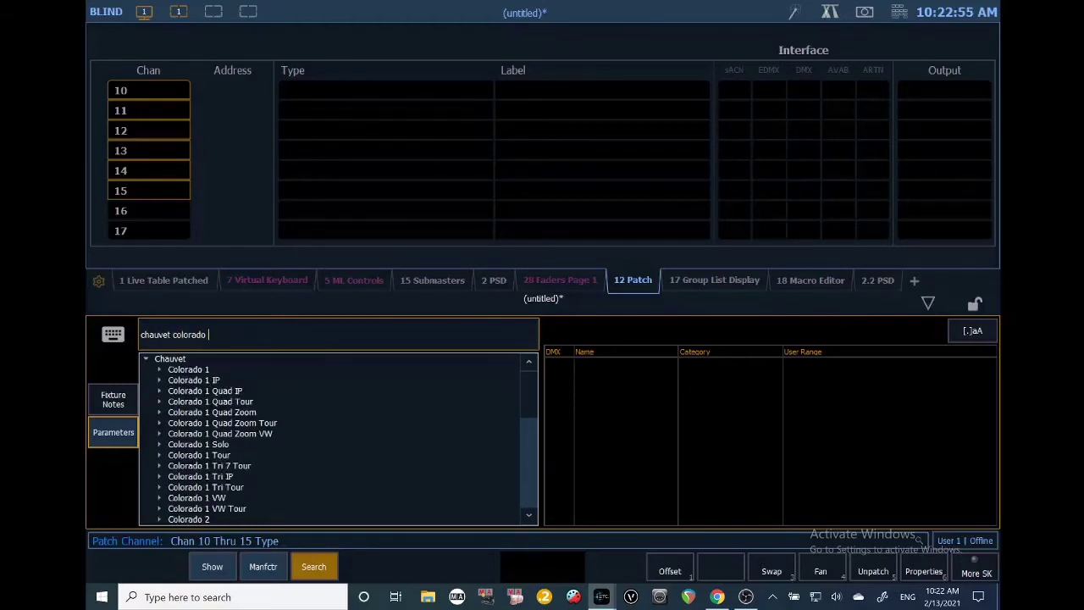
text( quad zoom to)
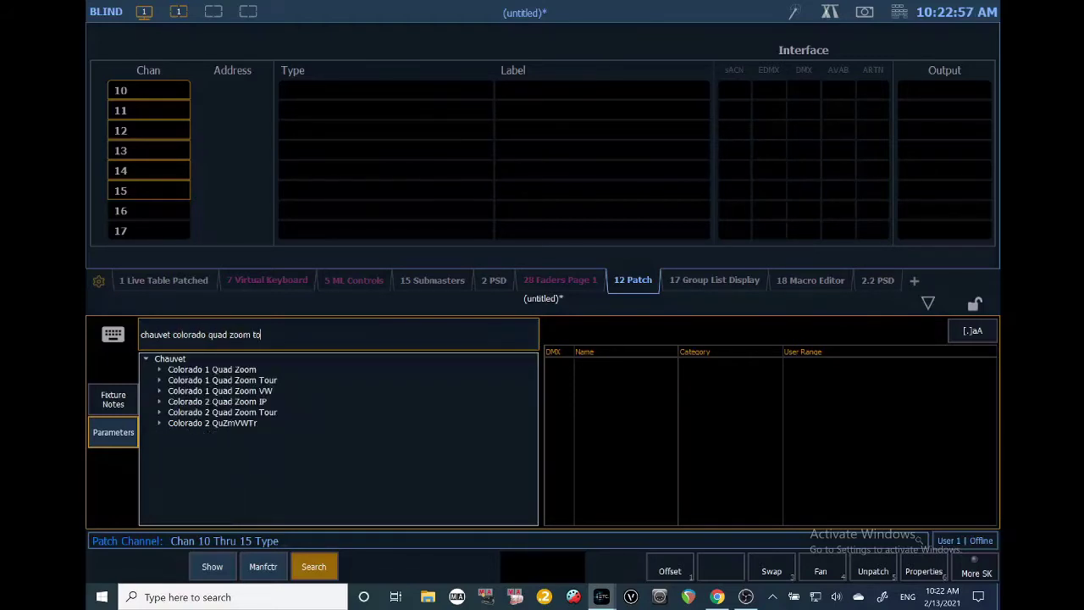
text(ur)
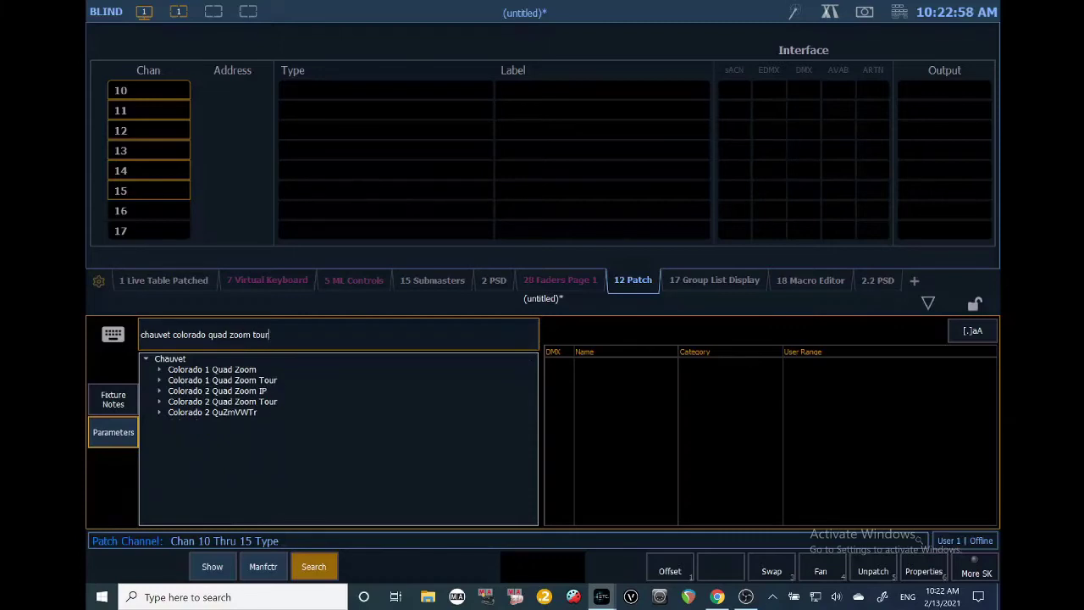
click(158, 380)
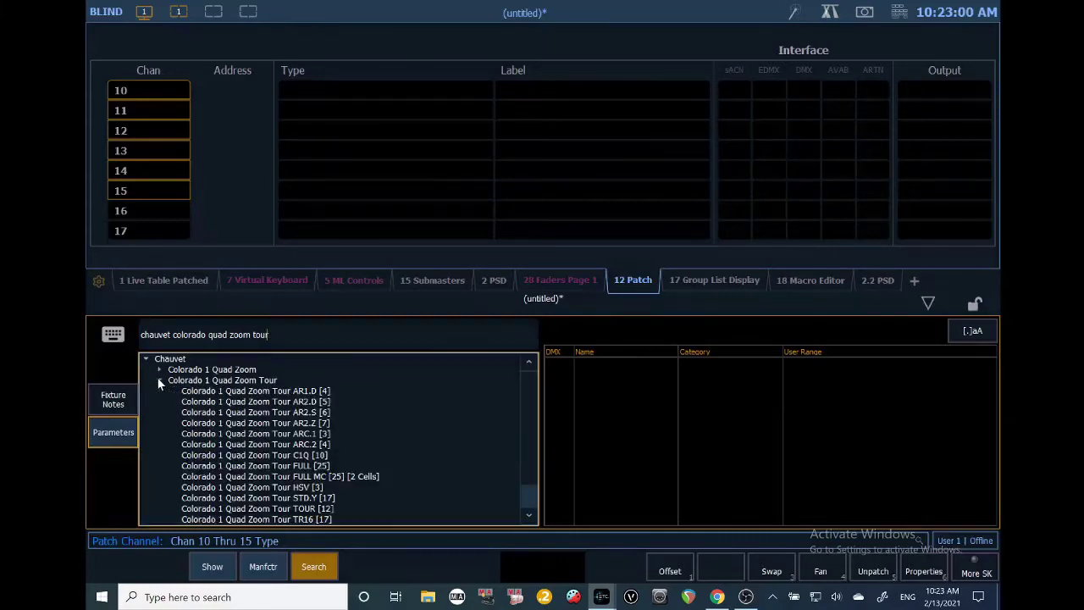
click(302, 519)
double_click(301, 519)
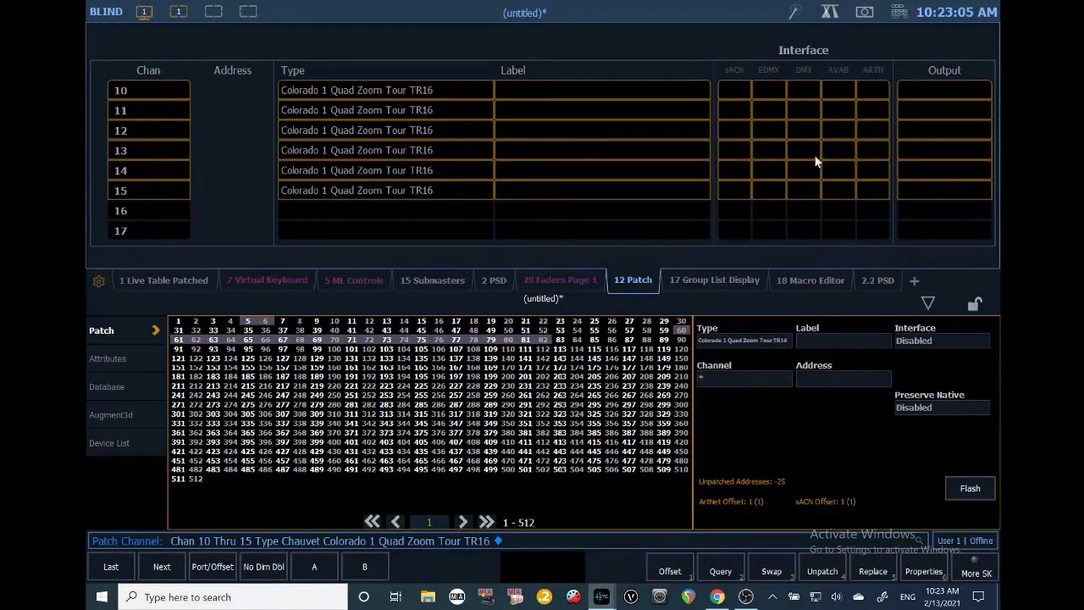
- Patch channels 10–15 starting at DMX address 100, then clear the command line
click(899, 13)
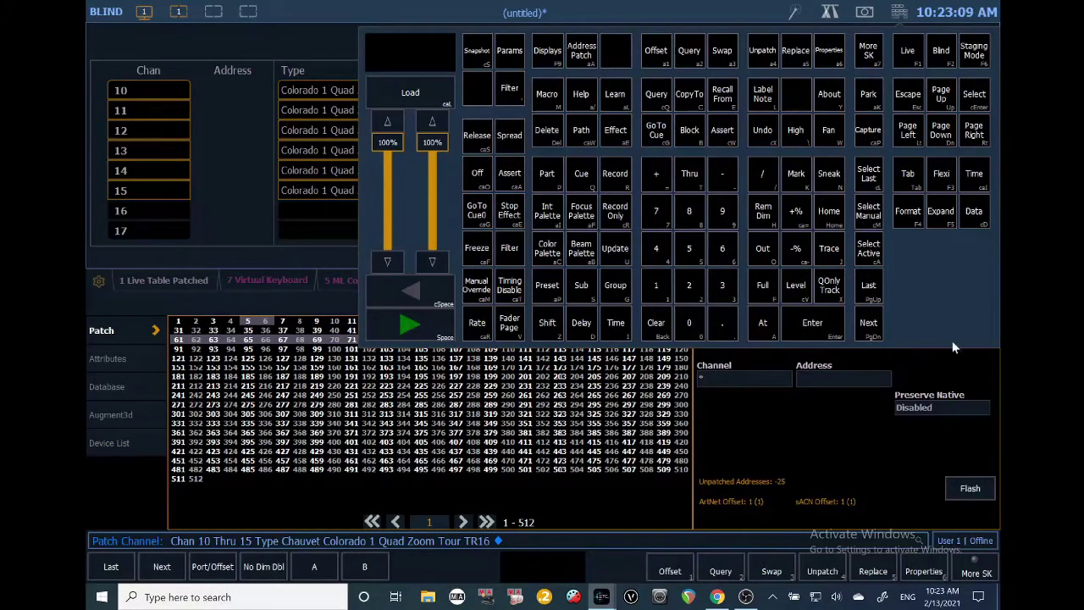
click(766, 320)
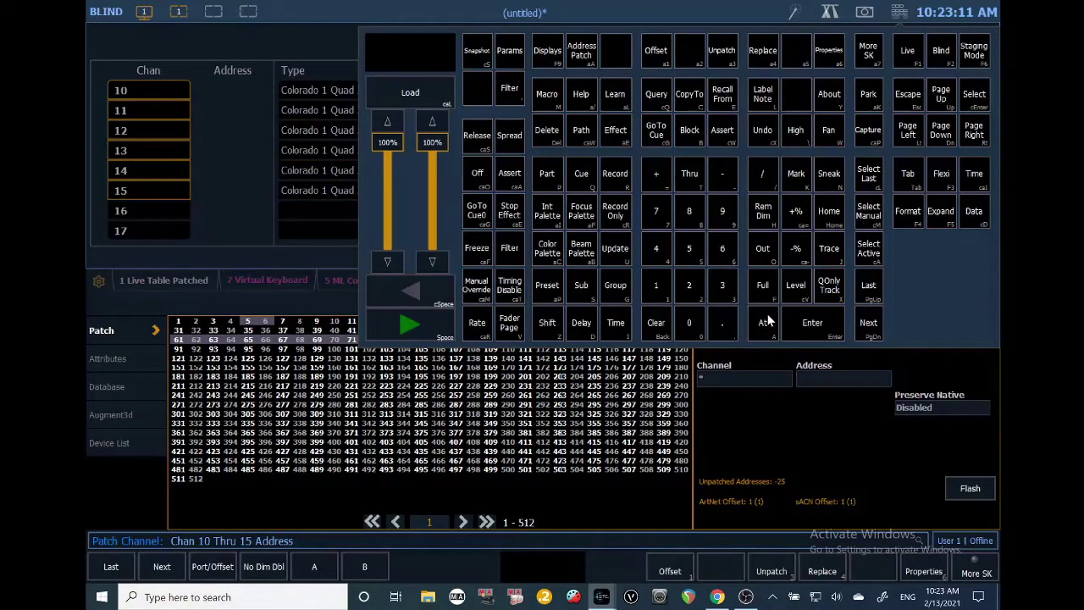
click(669, 286)
click(700, 323)
click(700, 322)
click(807, 329)
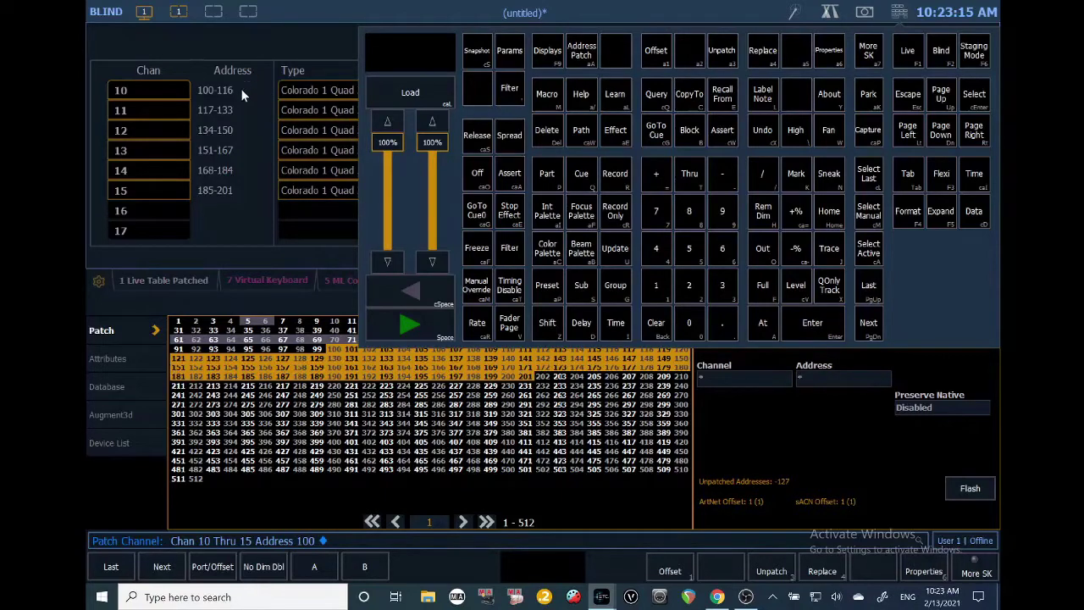
click(667, 322)
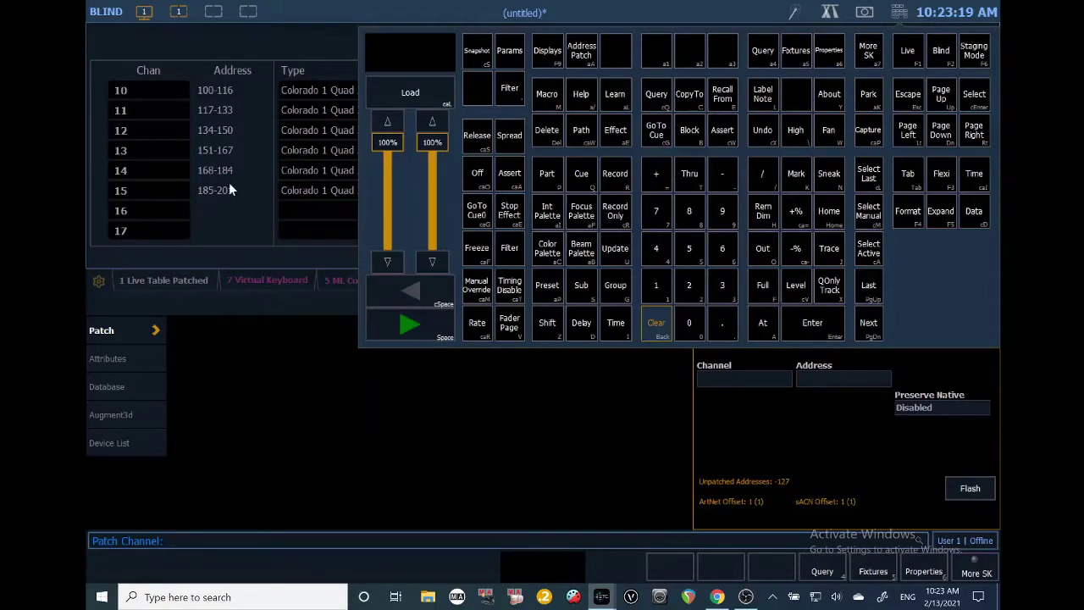
- Patch channel 4 at address 2/8, universe 2 address 8
scroll(227, 185, up, 3)
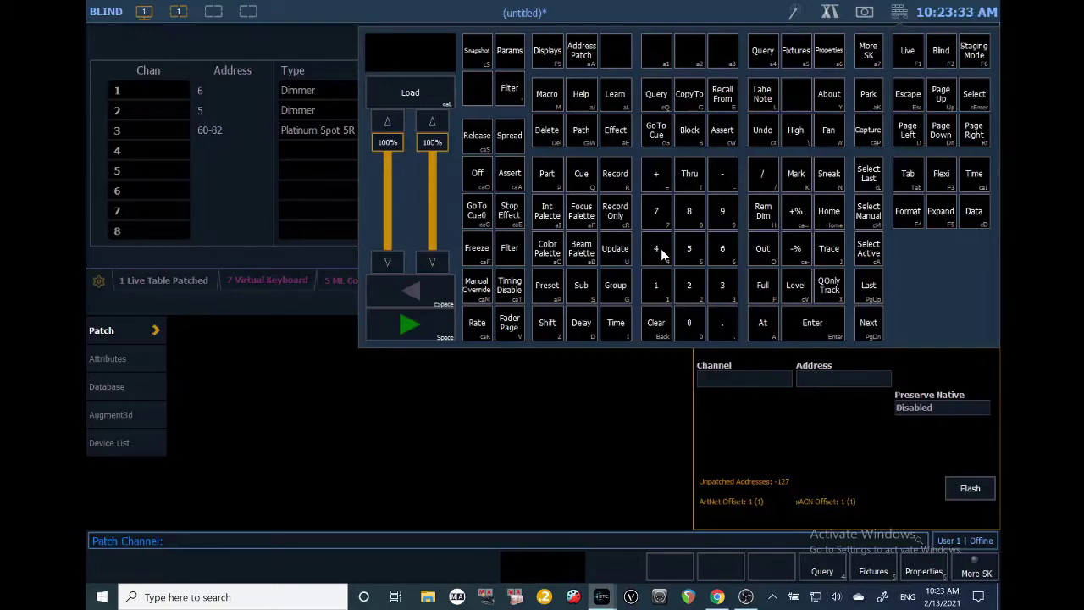
click(660, 248)
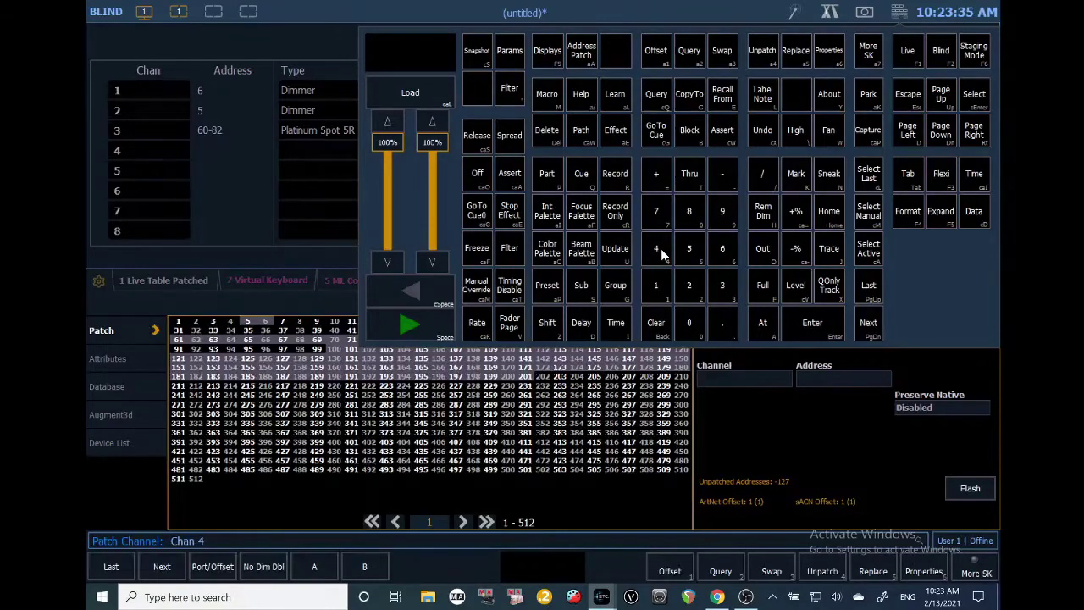
click(760, 320)
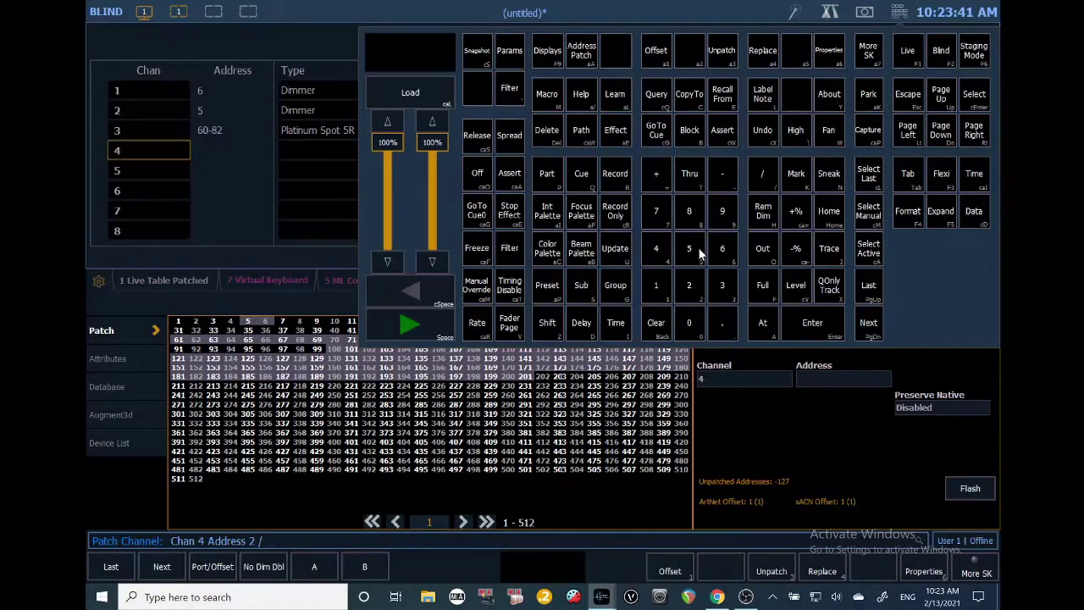
click(689, 213)
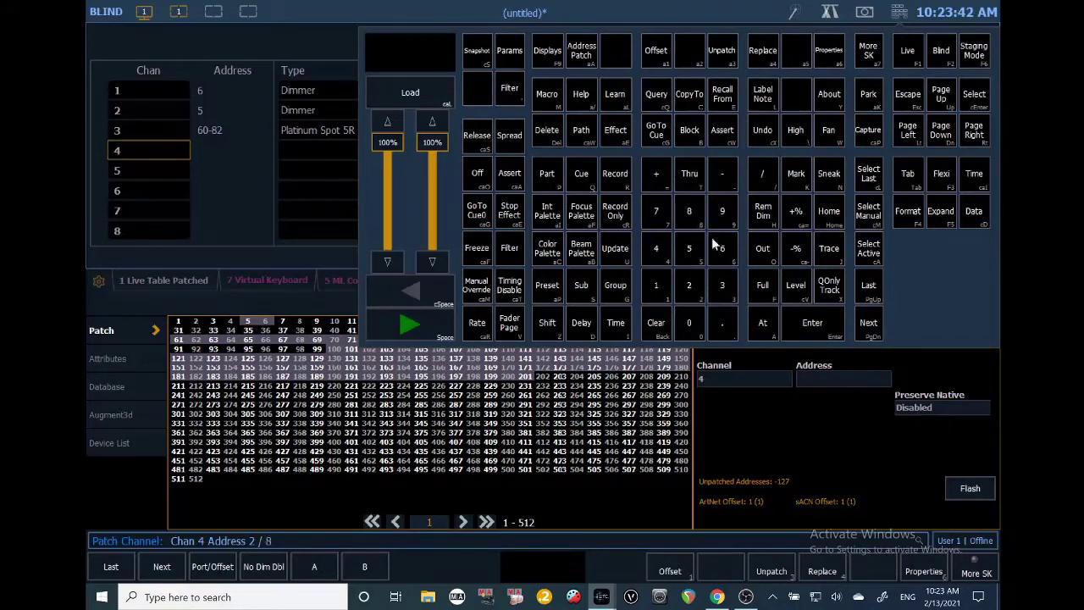
click(815, 324)
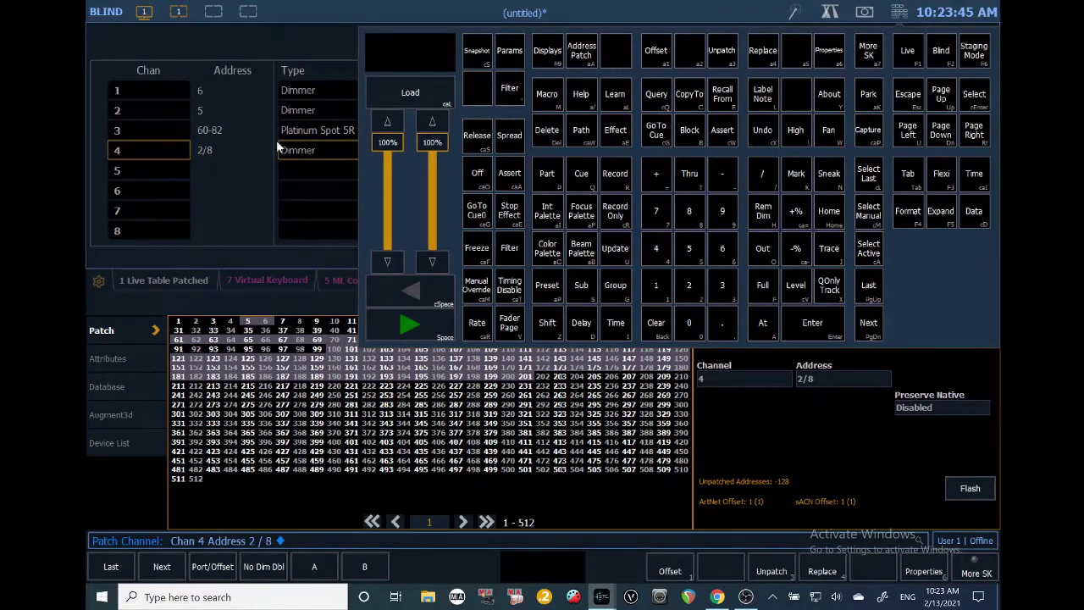
click(286, 293)
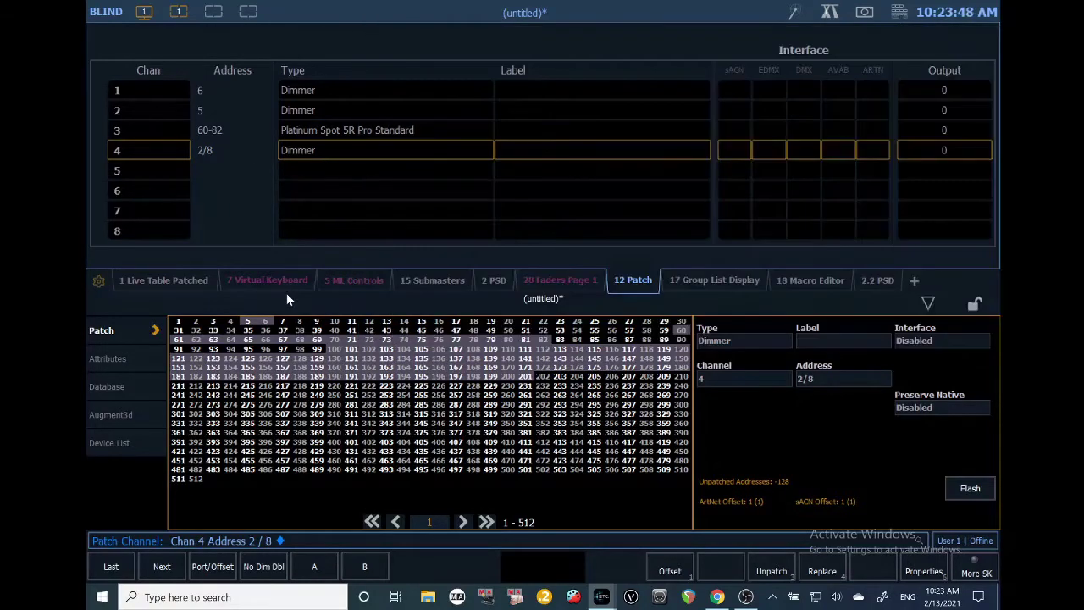
click(898, 12)
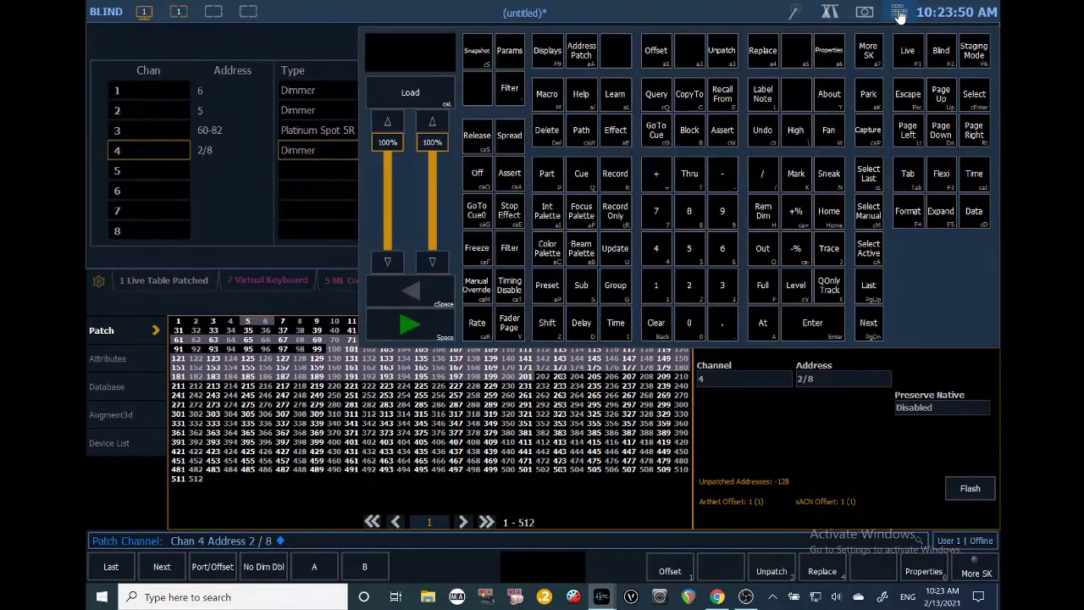
- In the Live display, set channel 1 to 50 percent
click(909, 51)
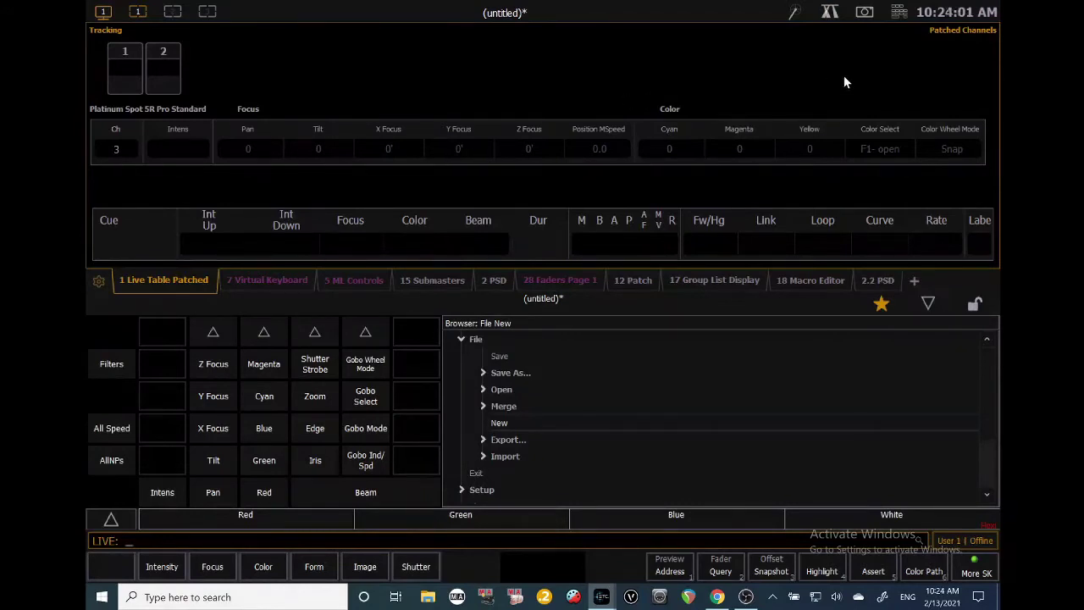
click(901, 13)
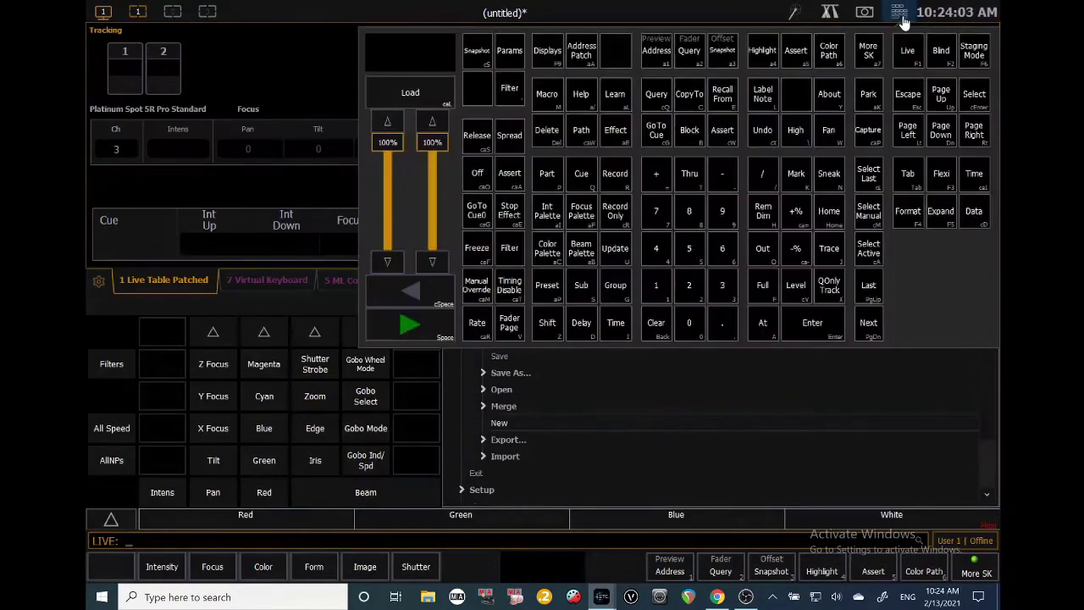
click(657, 286)
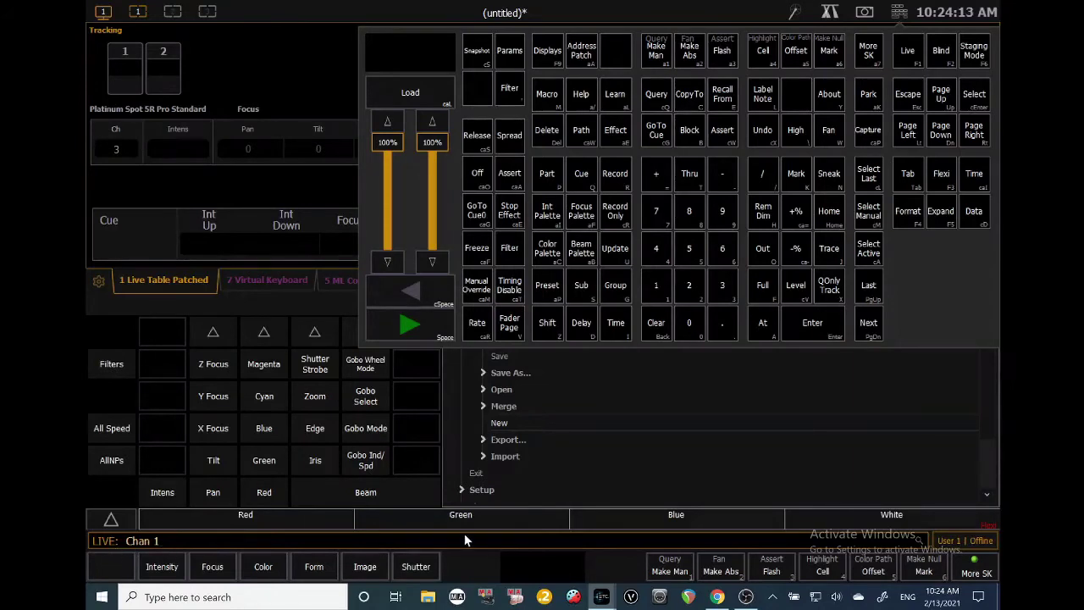
click(773, 321)
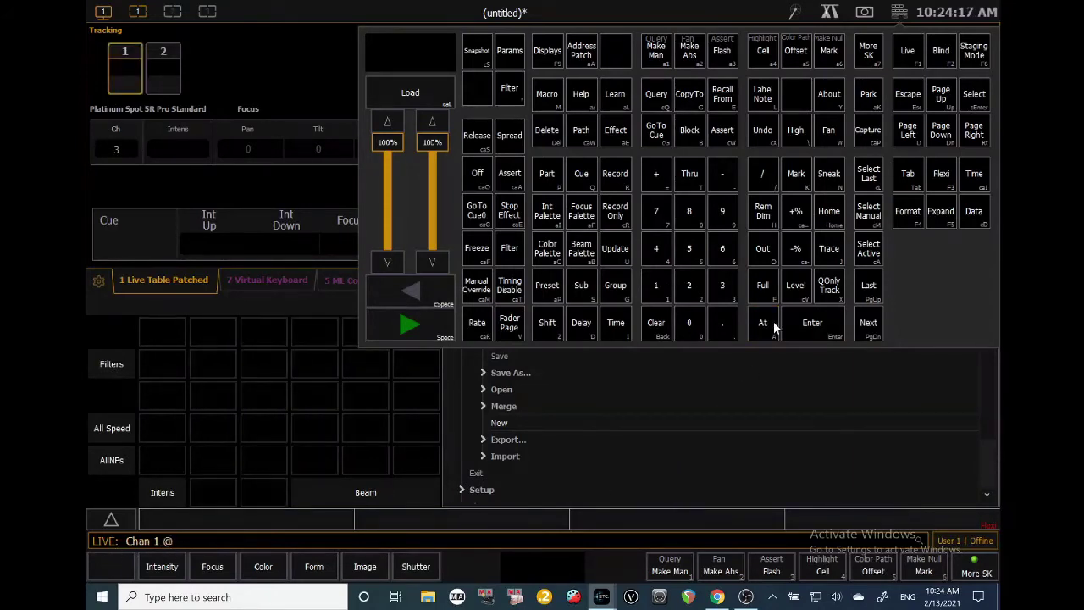
click(694, 250)
click(699, 313)
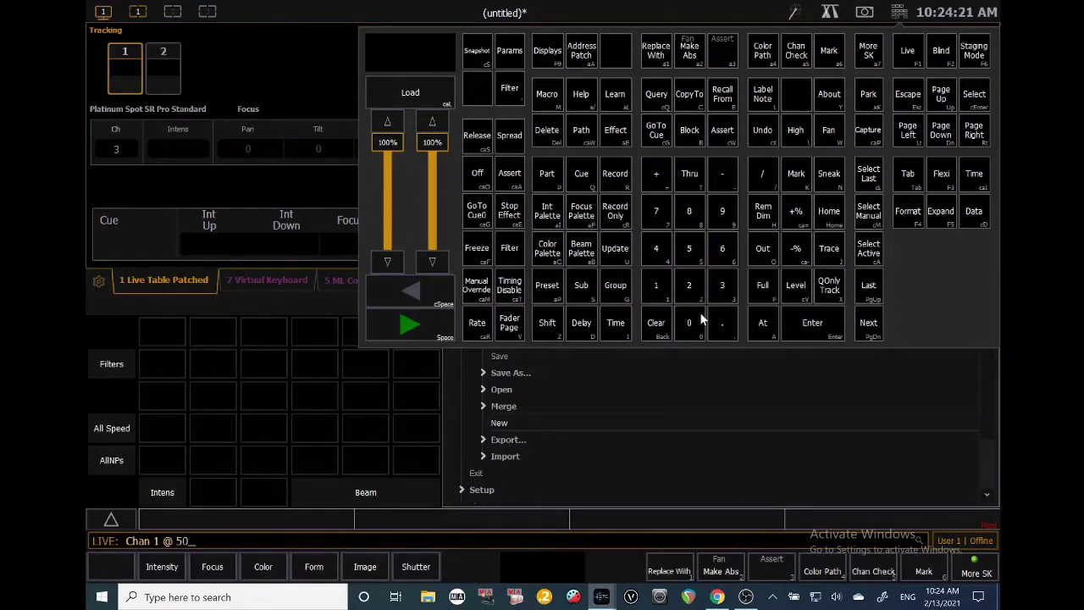
click(841, 331)
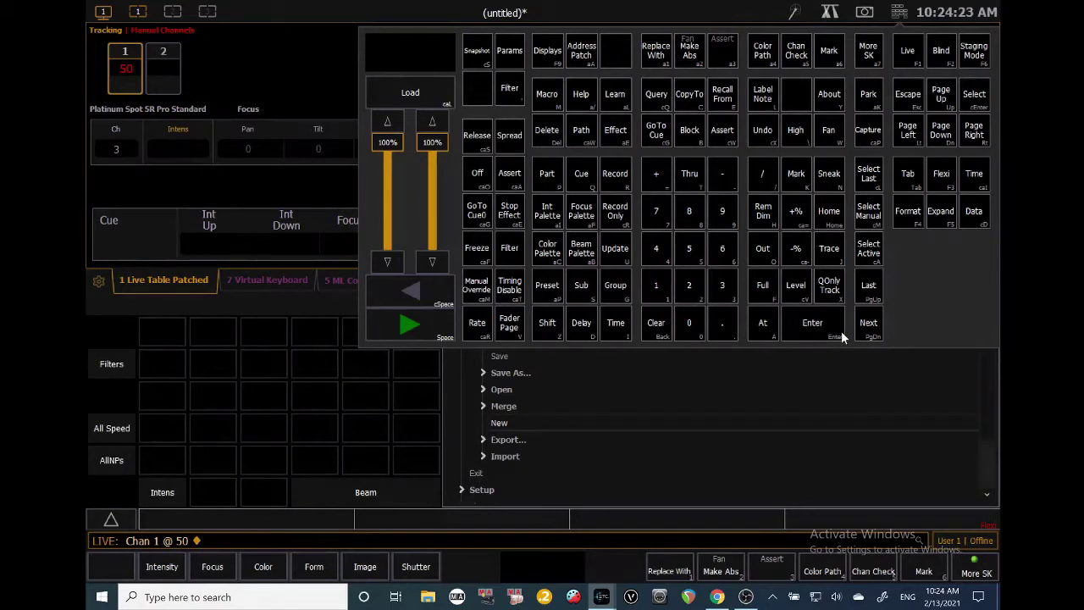
- Set channel 2 to 50 percent, then lower it to 05 percent
click(690, 292)
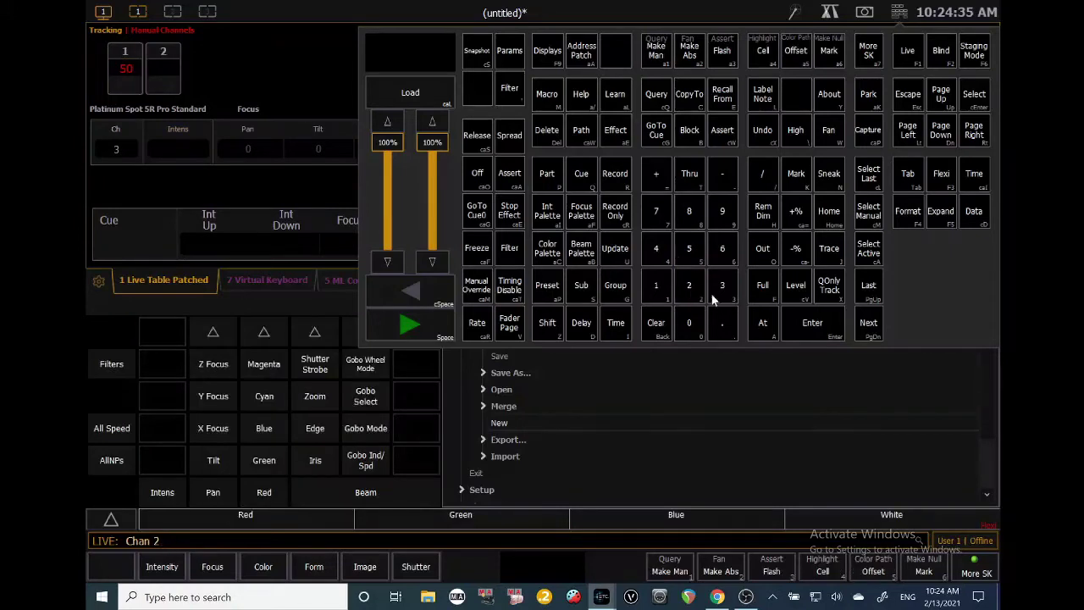
click(762, 320)
click(686, 248)
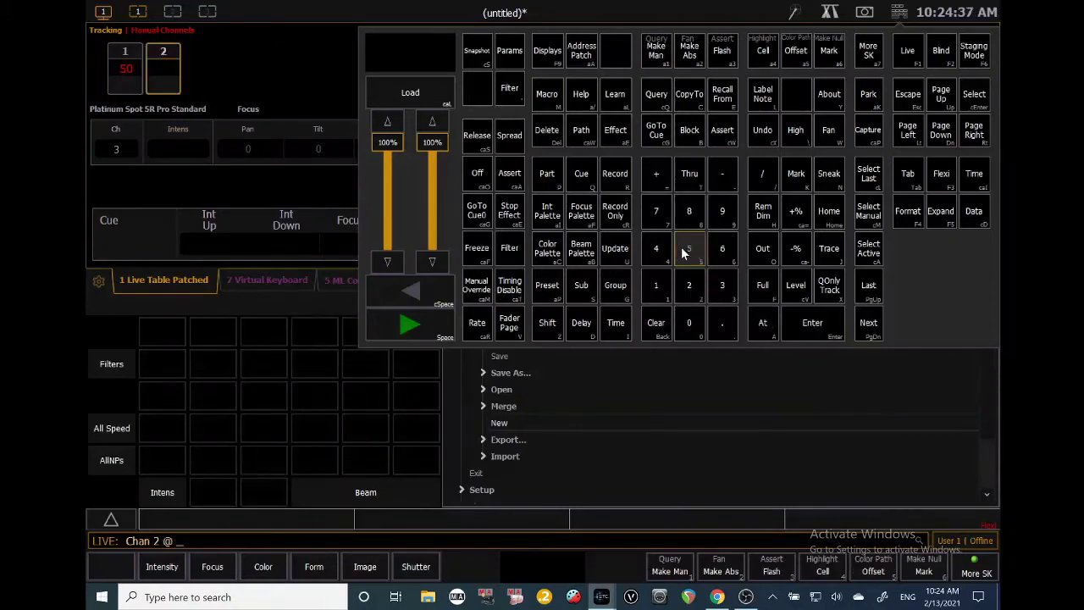
click(811, 335)
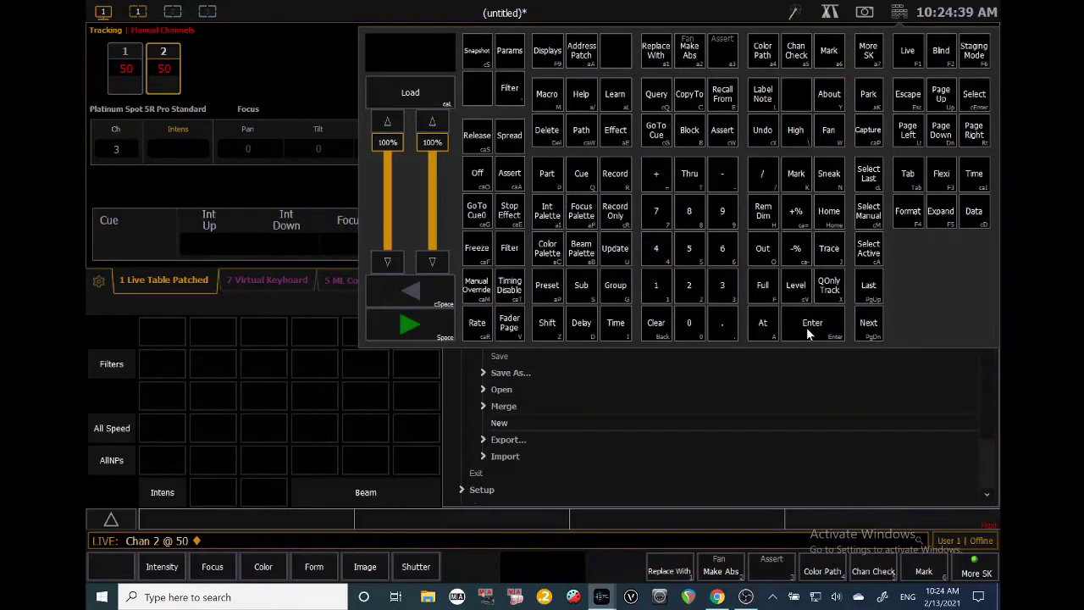
click(772, 331)
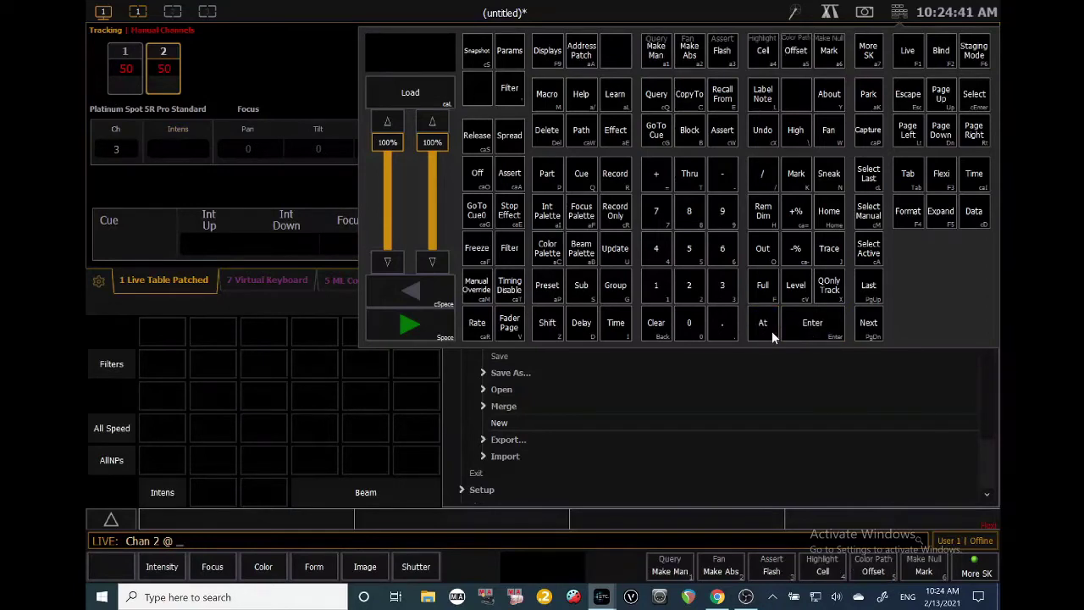
click(688, 325)
click(689, 251)
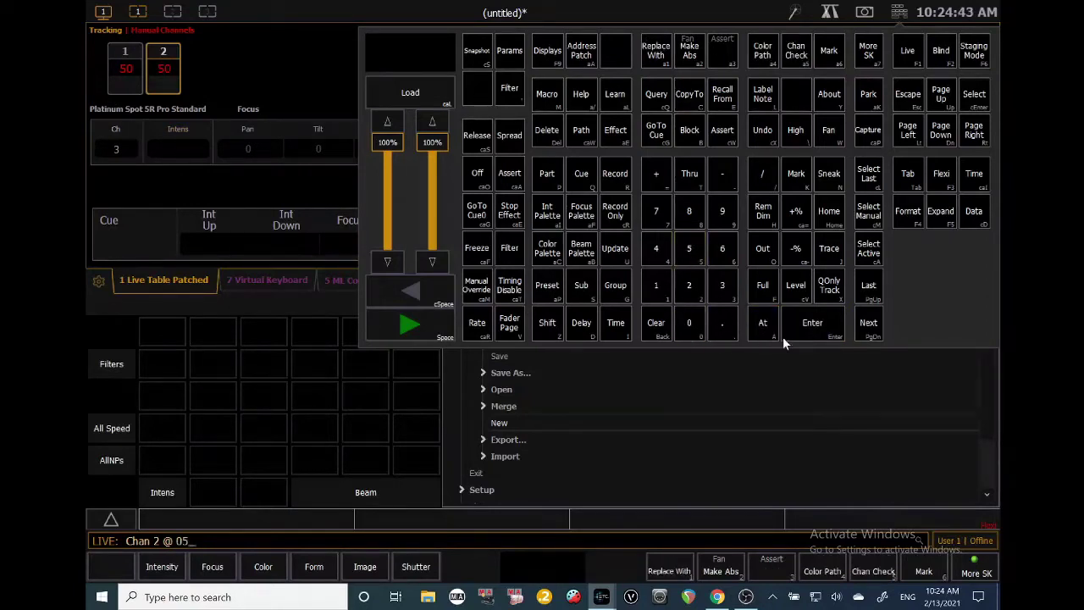
click(803, 318)
click(658, 288)
- Set channels 1 Thru 3 at 60 percent intensity
click(687, 176)
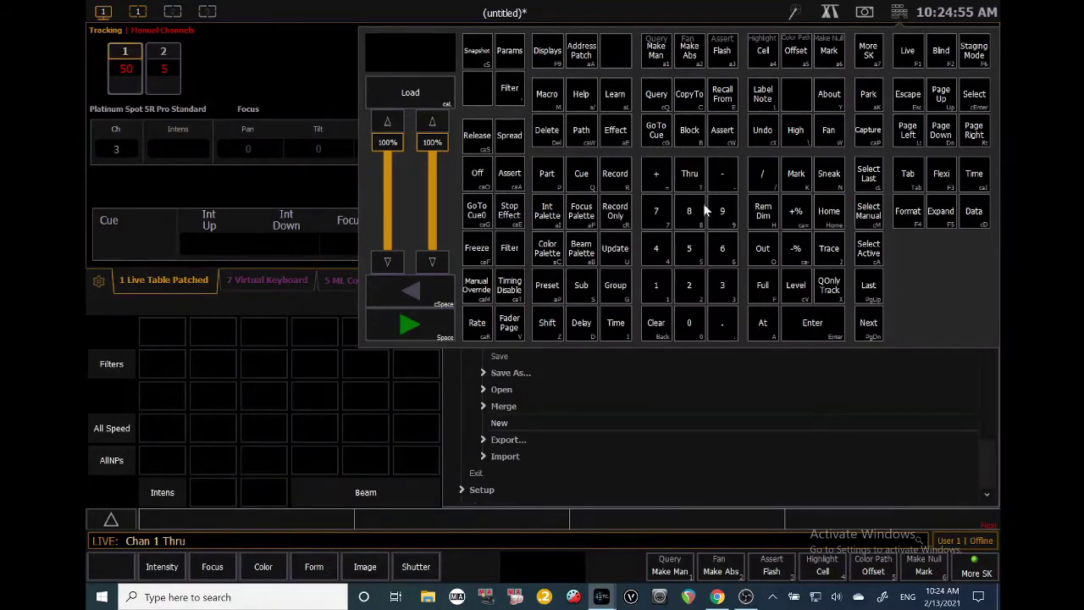
click(723, 288)
click(762, 332)
click(724, 245)
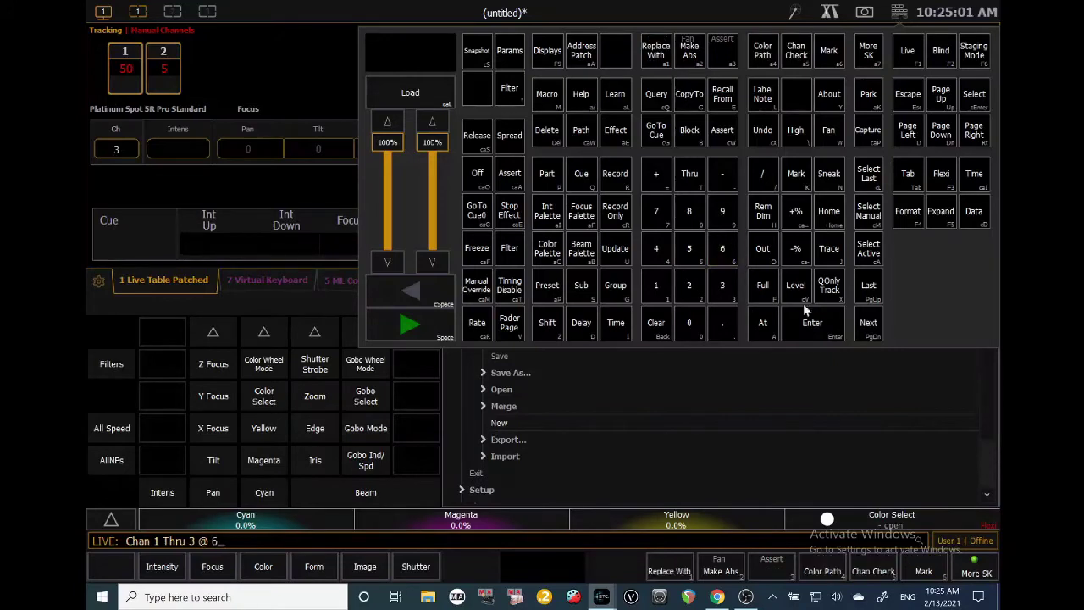
click(815, 328)
scroll(166, 161, down, 3)
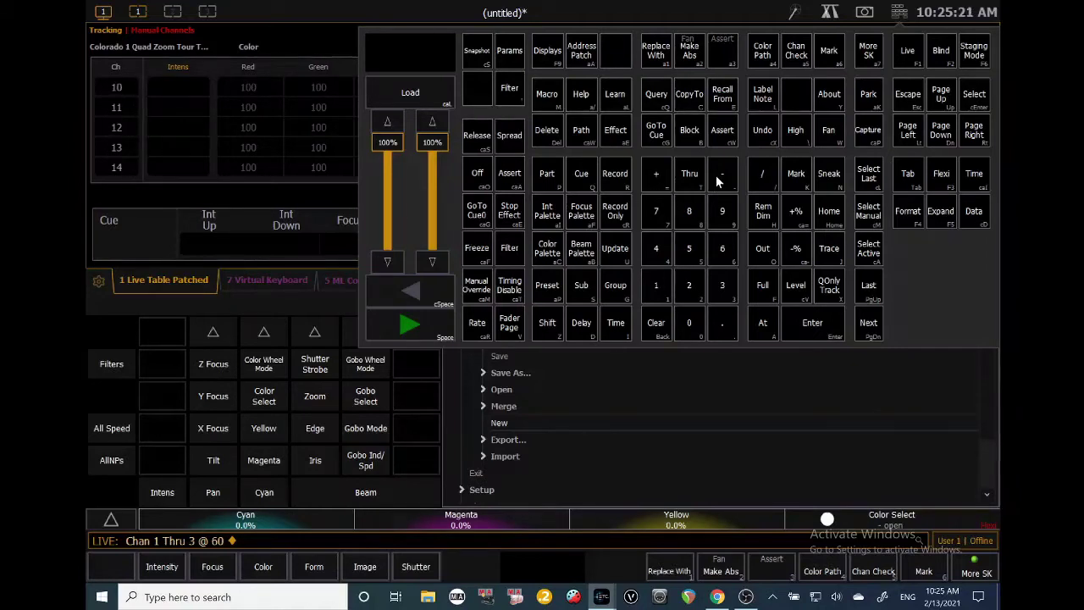
- Set channels 10 Thru 15, minus 12, to full
click(663, 284)
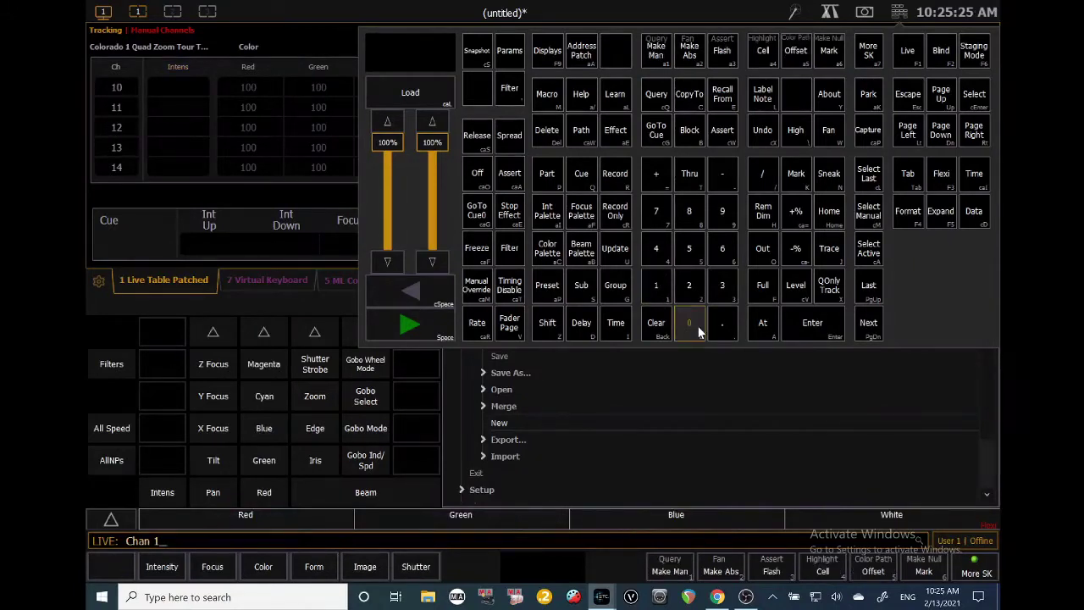
click(691, 324)
click(693, 188)
click(657, 284)
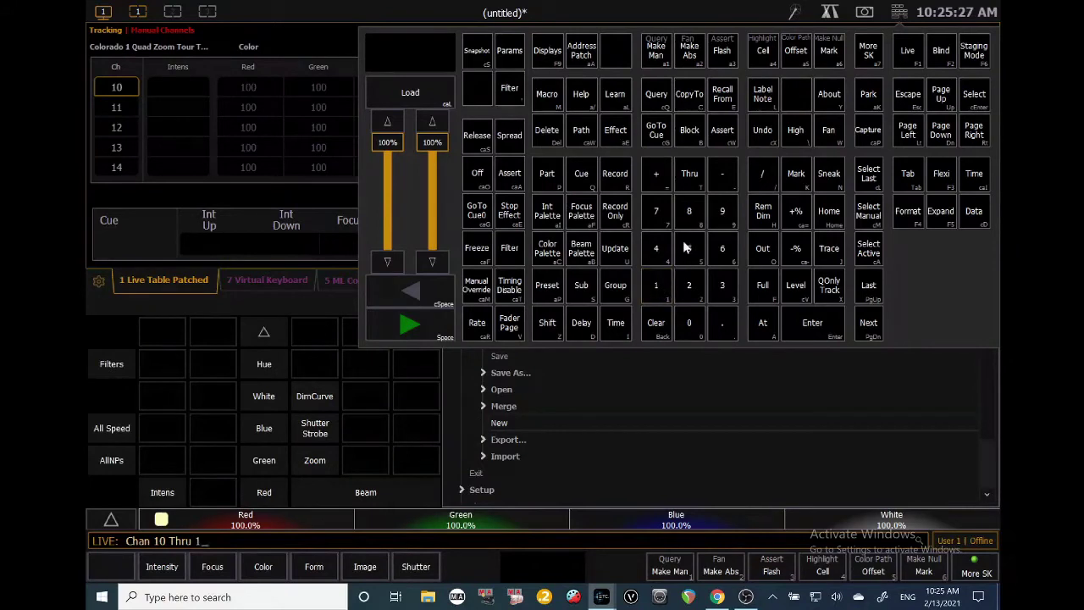
click(687, 248)
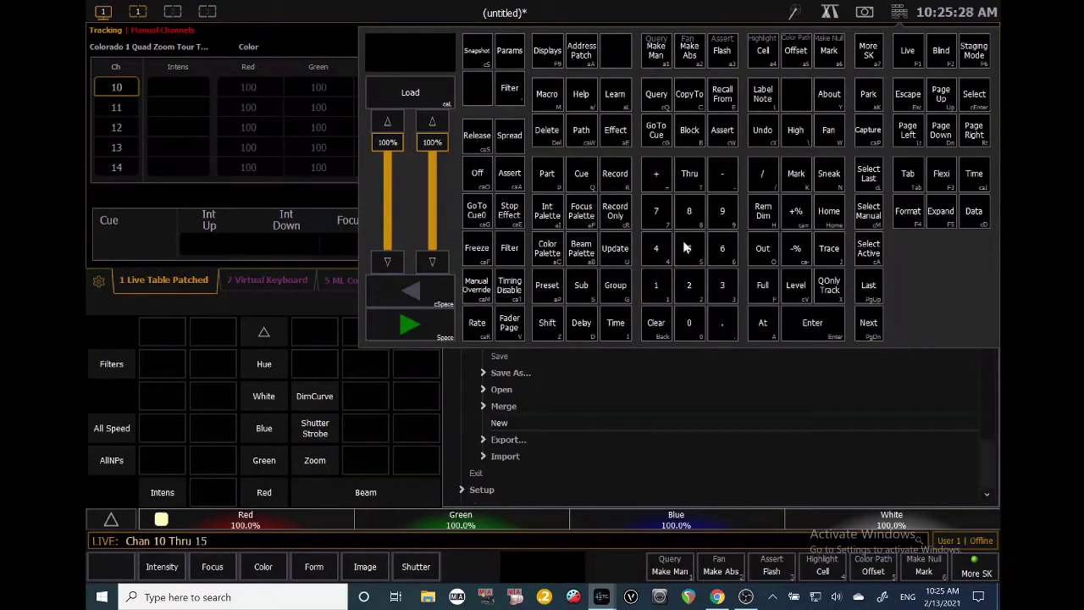
click(656, 283)
click(689, 286)
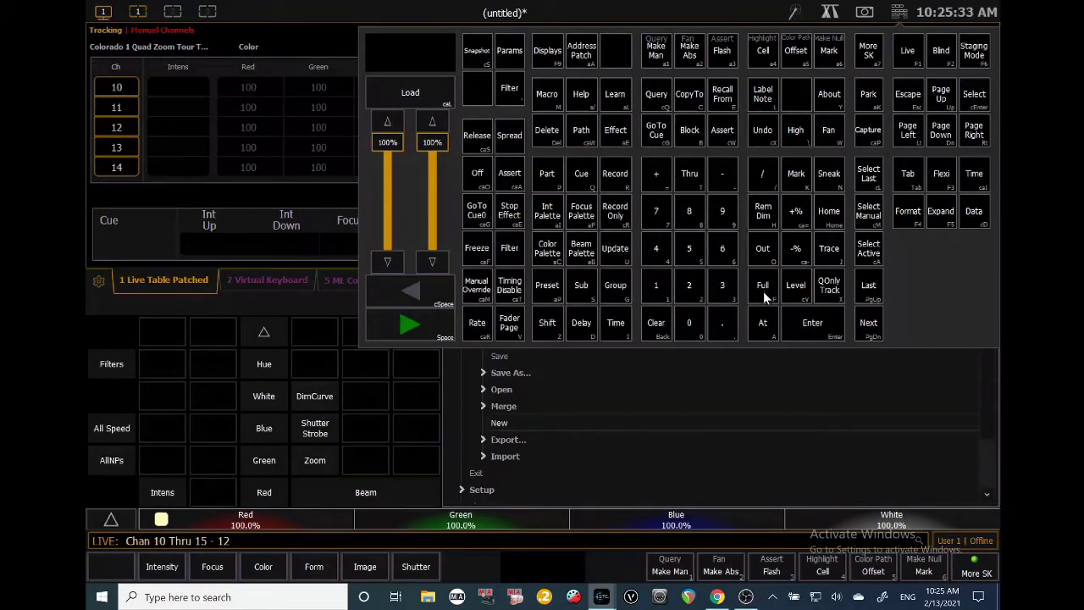
click(763, 324)
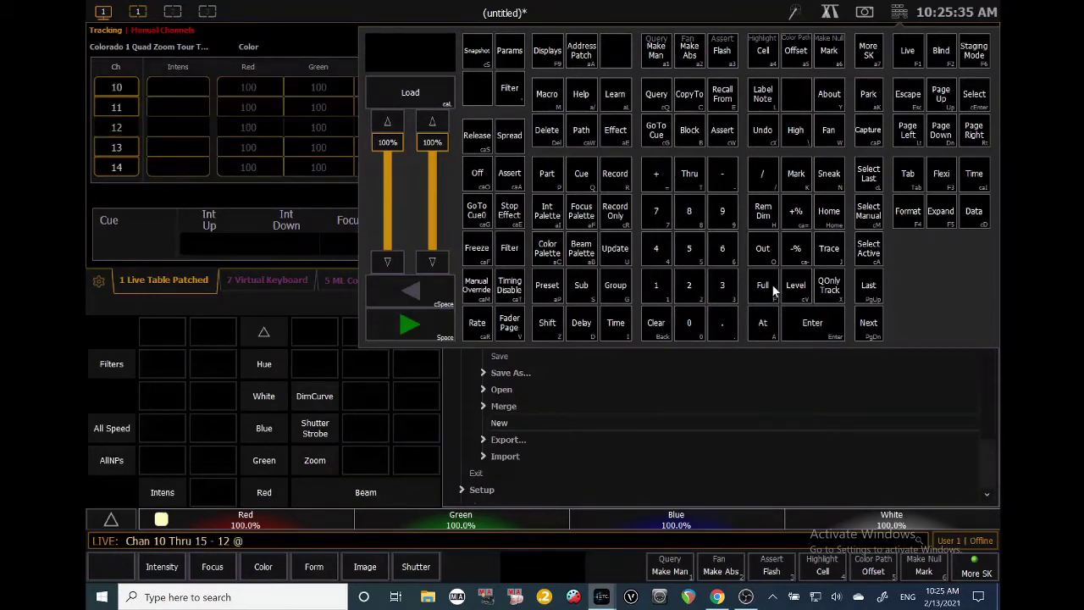
click(767, 288)
click(809, 324)
- Select channels 10 Thru 11 plus 13 Thru 15
click(661, 286)
click(686, 323)
click(693, 175)
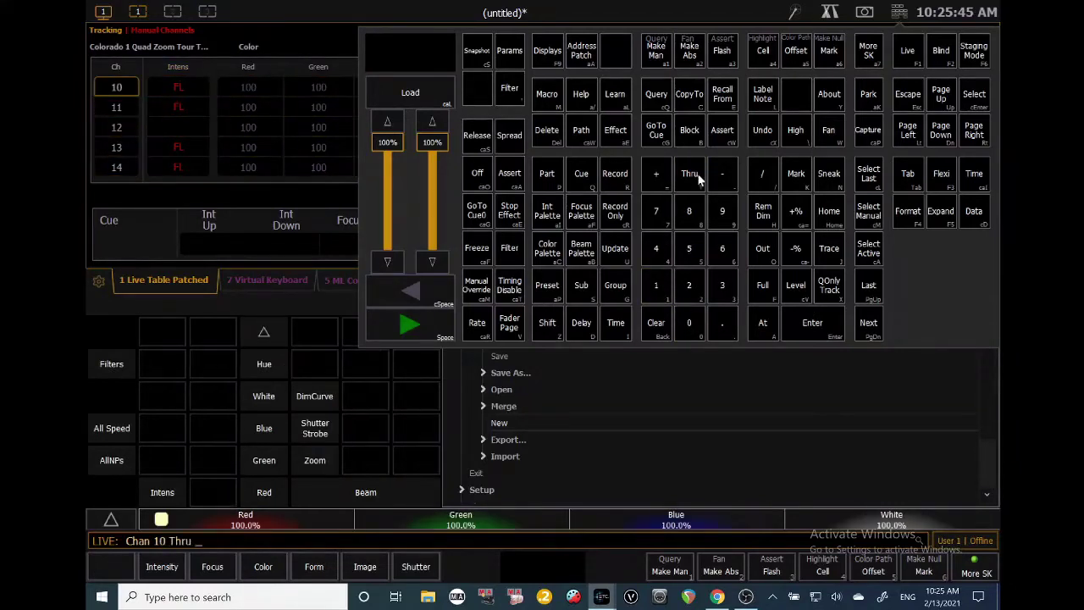
click(659, 288)
click(659, 288)
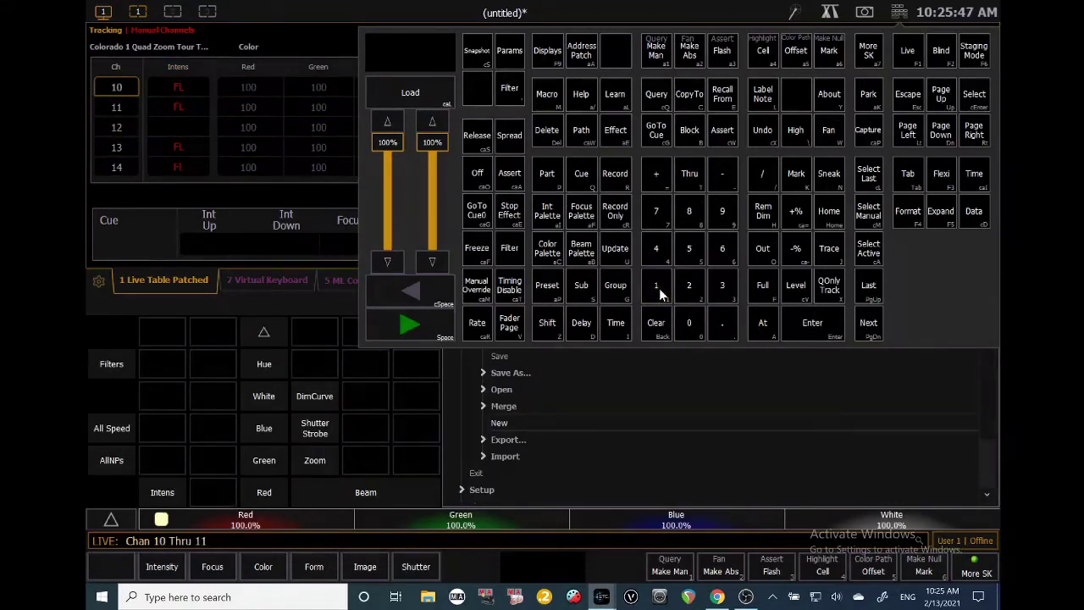
click(653, 164)
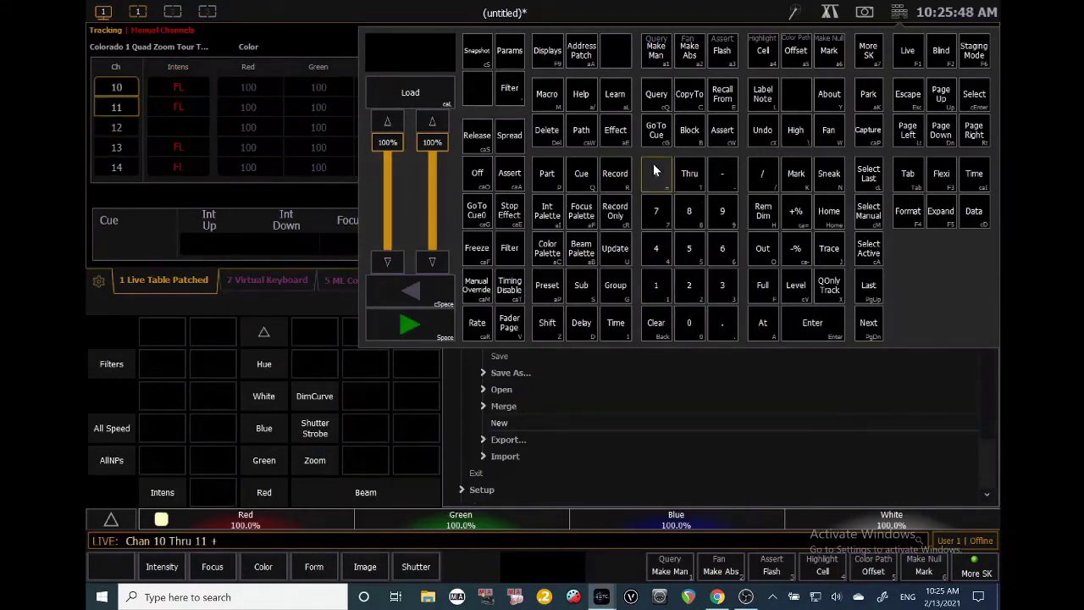
click(668, 286)
click(721, 287)
click(692, 182)
click(659, 283)
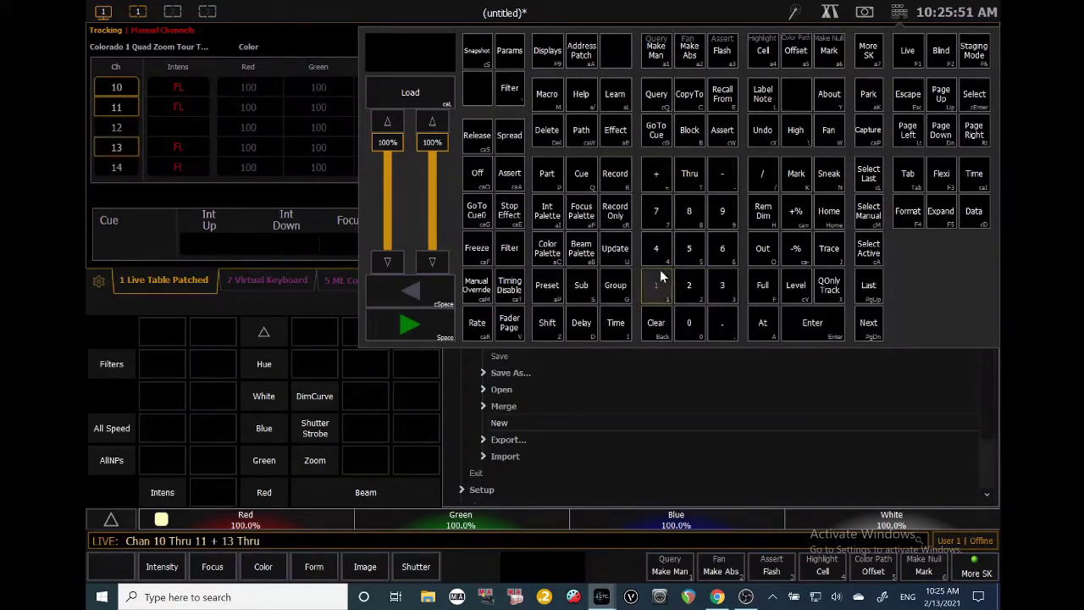
click(684, 244)
- Set the selection to 65, then full, then out, and clear the command line
click(762, 322)
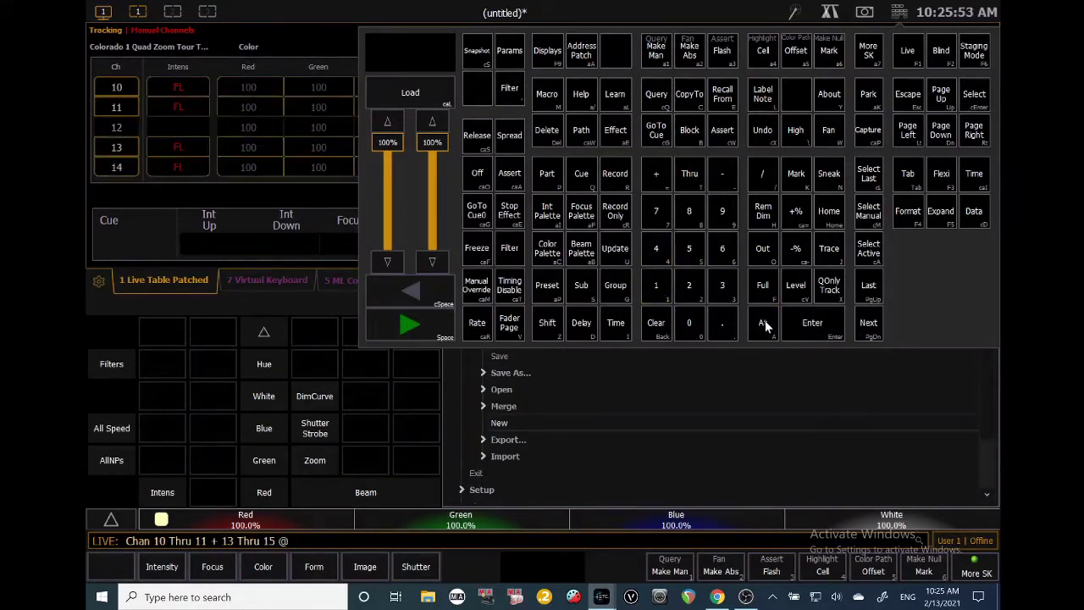
click(724, 250)
click(691, 249)
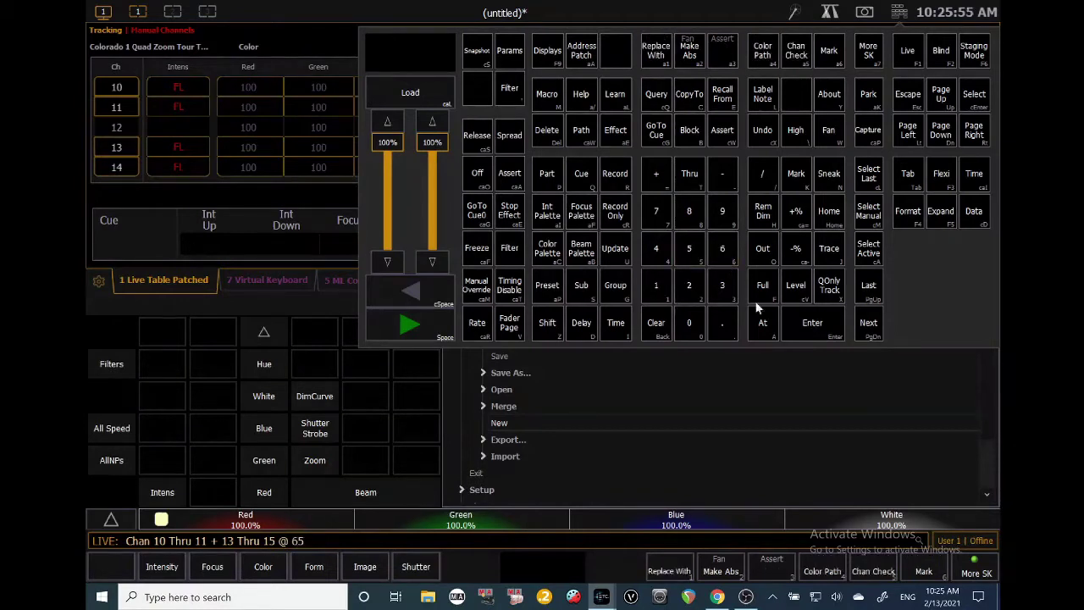
click(796, 322)
click(763, 292)
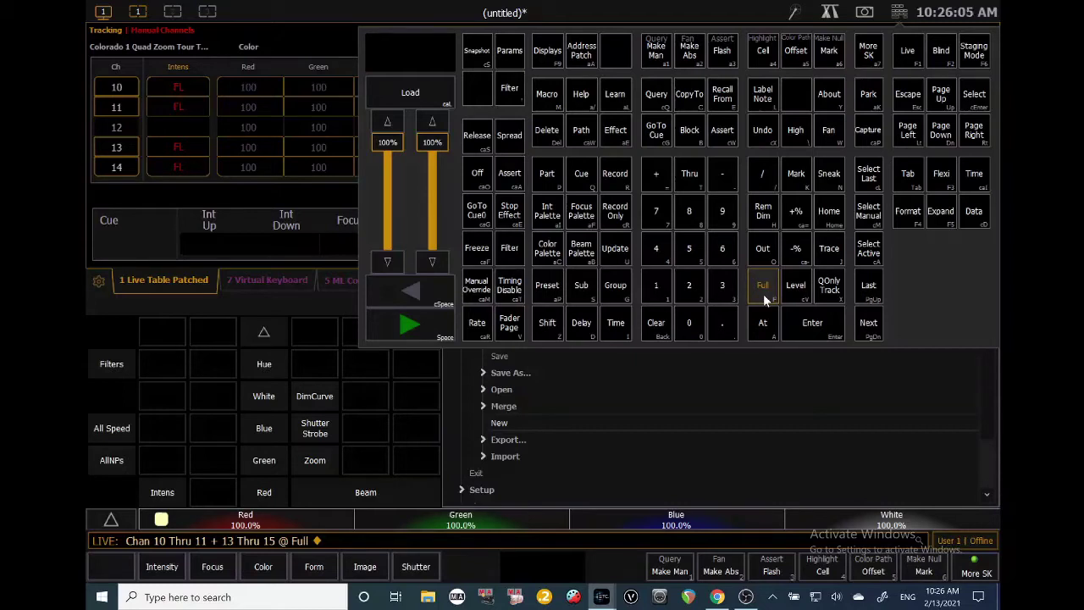
click(765, 248)
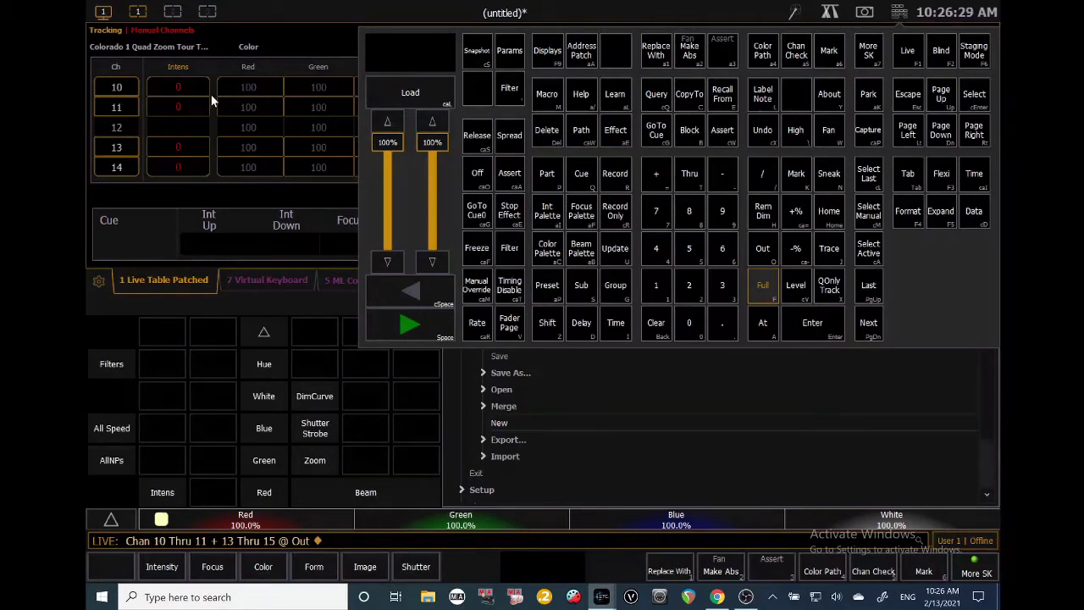
click(655, 322)
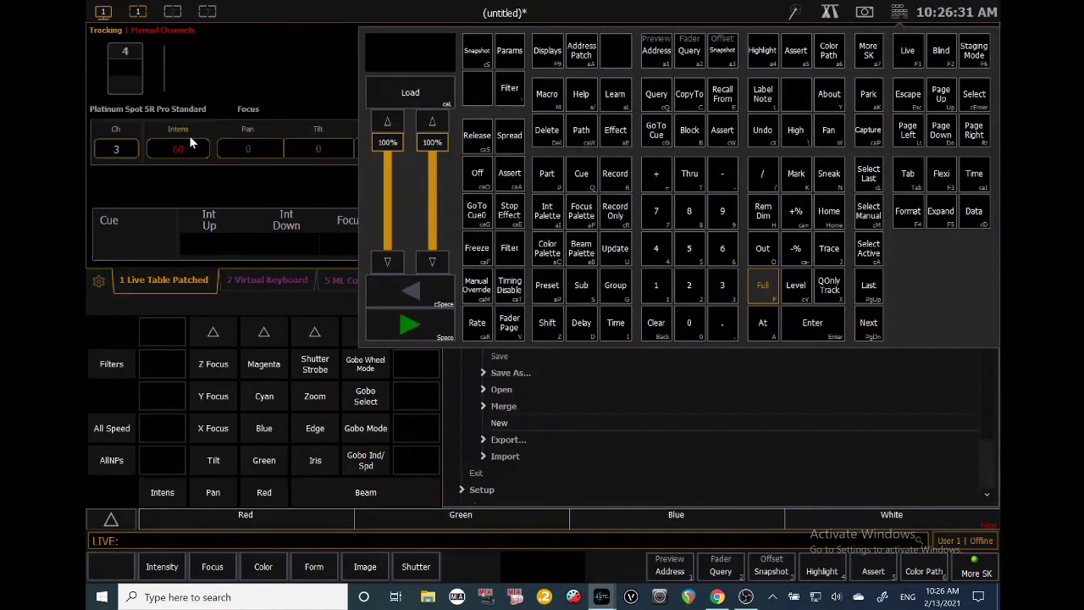
- Go to cue out so all levels fade to zero, and close the virtual keyboard window
click(664, 129)
click(761, 248)
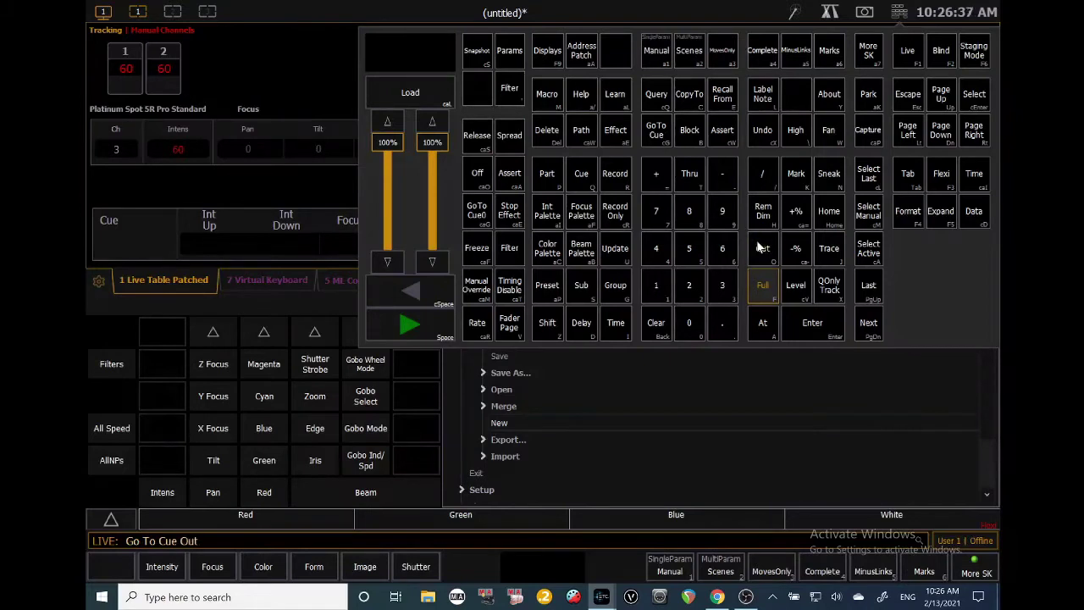
click(822, 327)
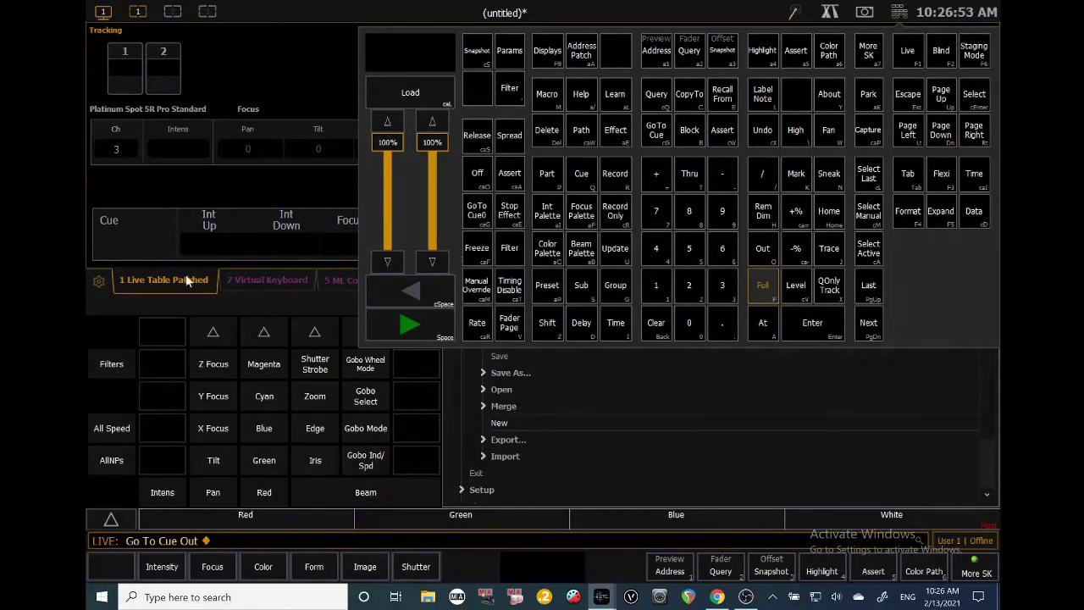
click(291, 325)
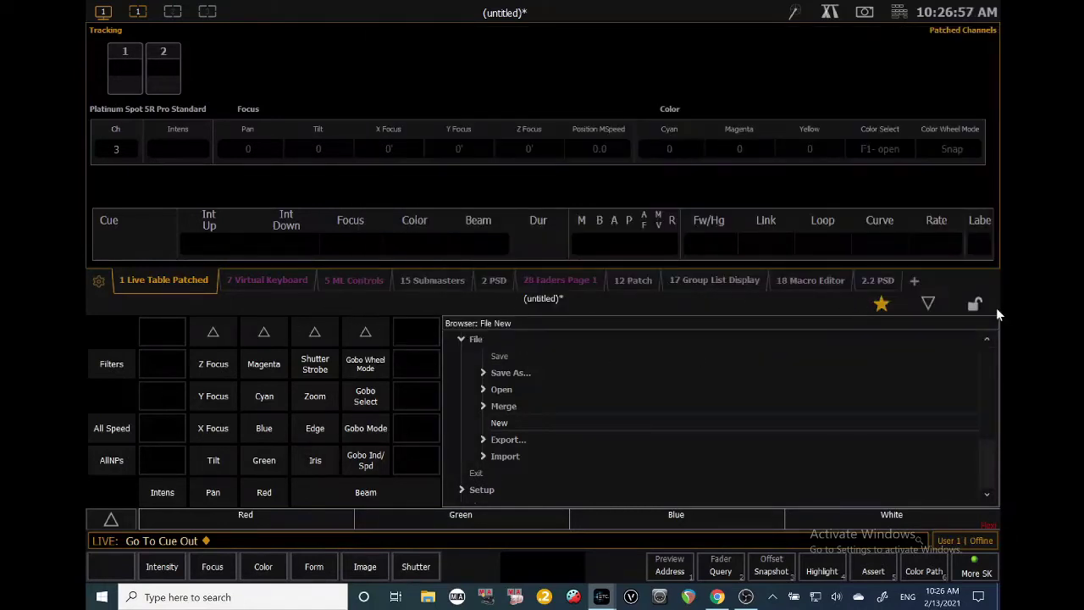
- Add an ML Controls display tab and hide the lower file browser
click(915, 281)
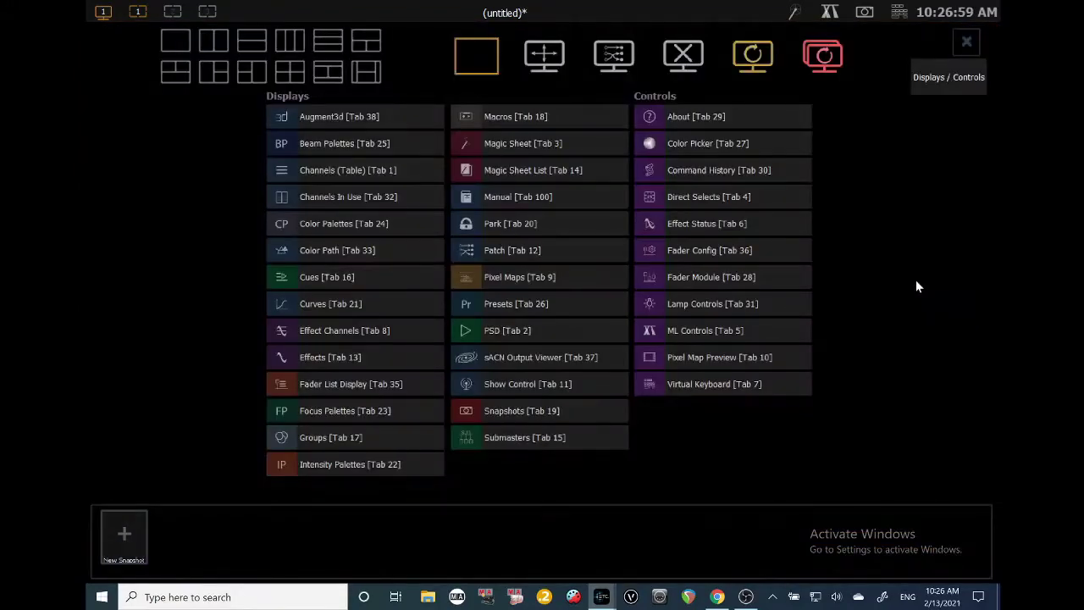
click(723, 330)
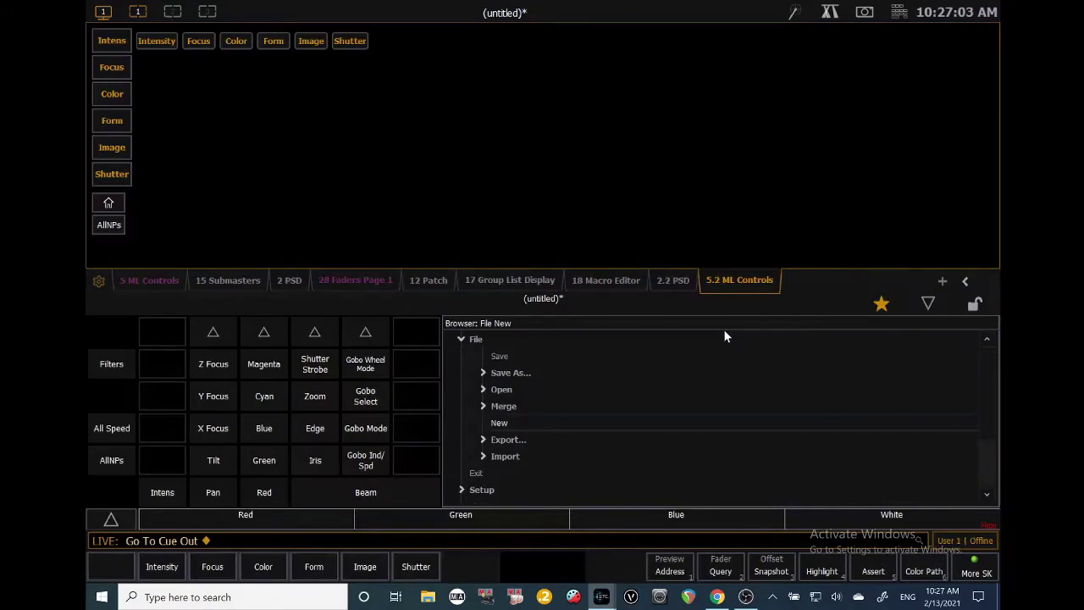
click(932, 303)
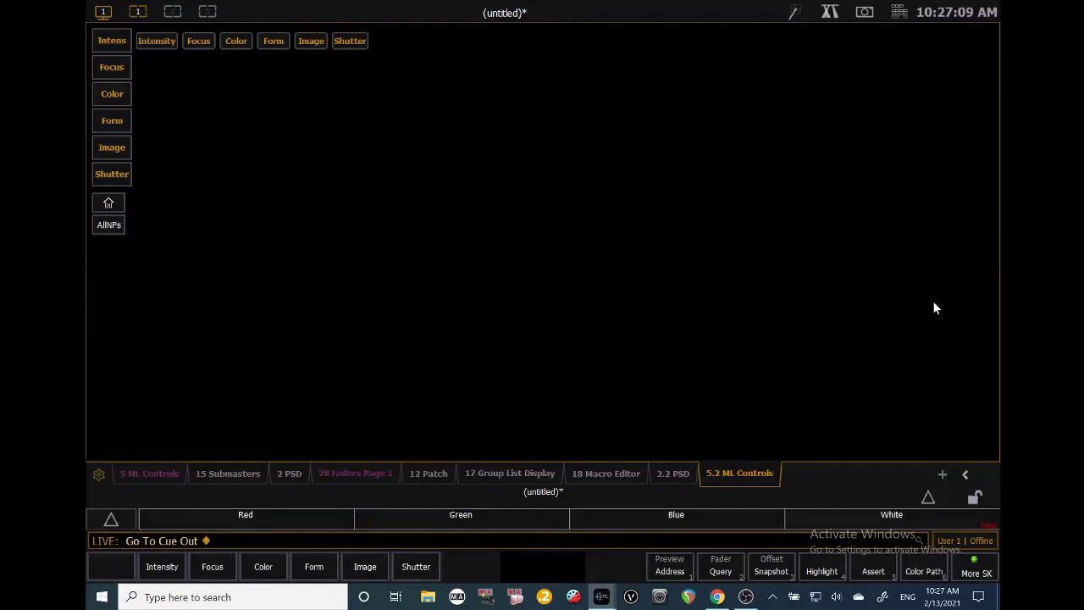
- Clear the command line and select channel 10
click(897, 12)
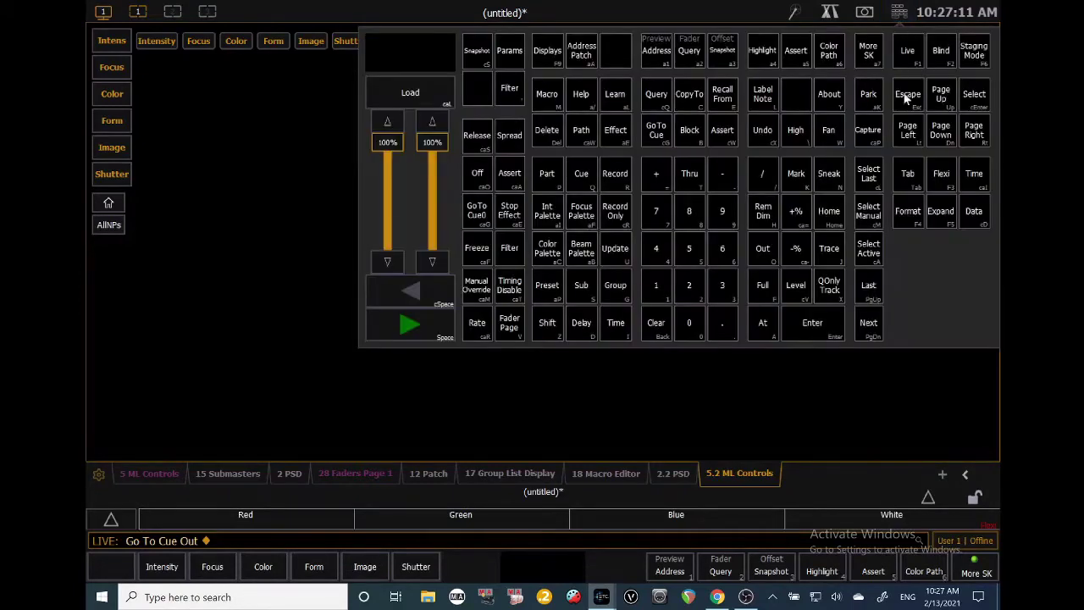
click(665, 321)
click(661, 287)
click(685, 319)
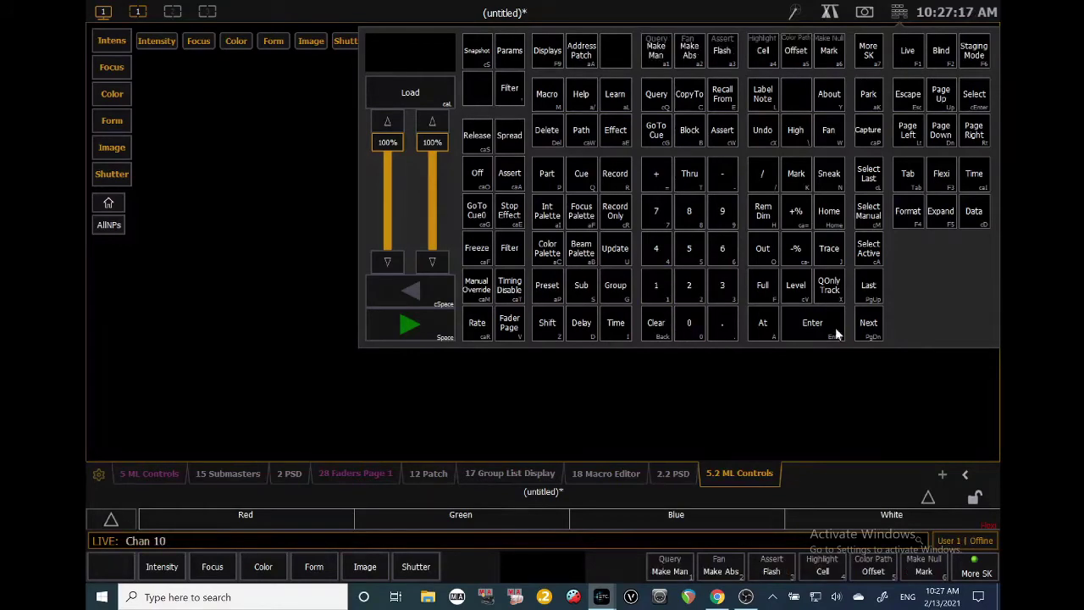
click(835, 326)
click(637, 389)
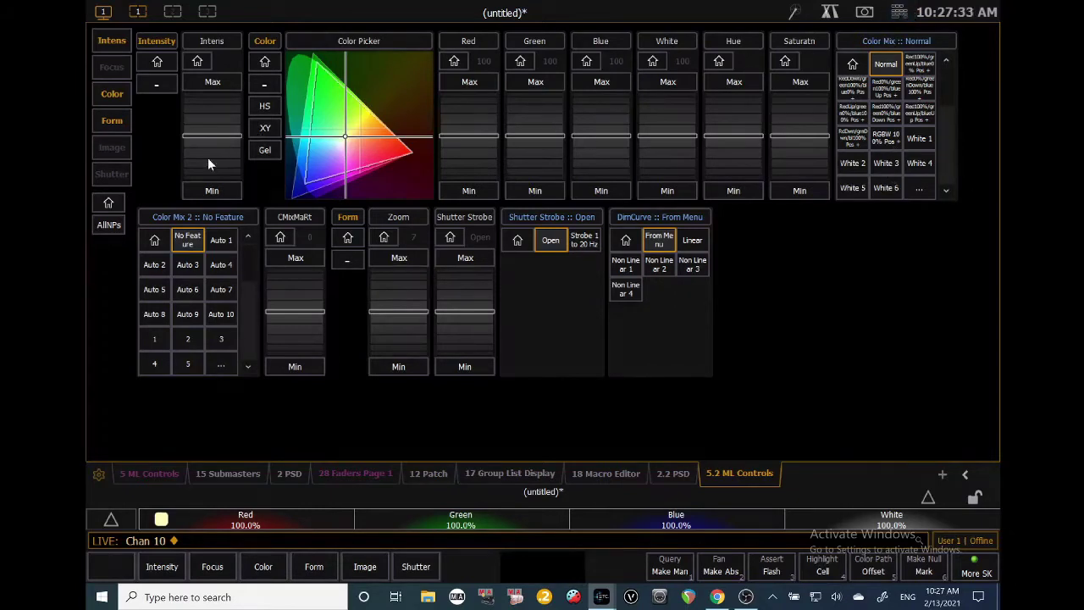
- Bring channel 10's intensity to full using the Intens fader and Max
drag(207, 157, 202, 110)
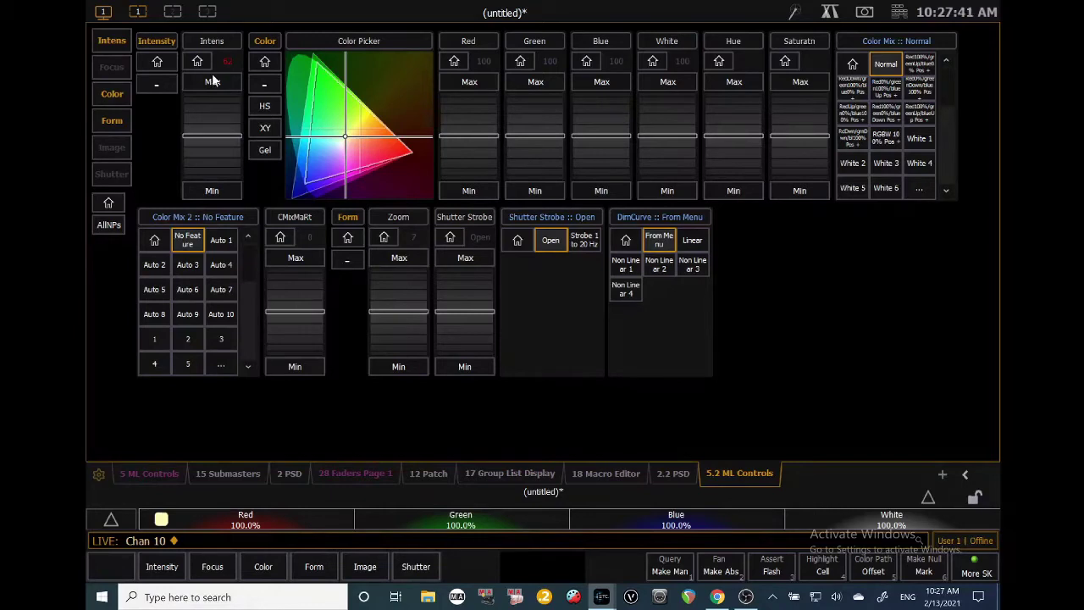
click(212, 81)
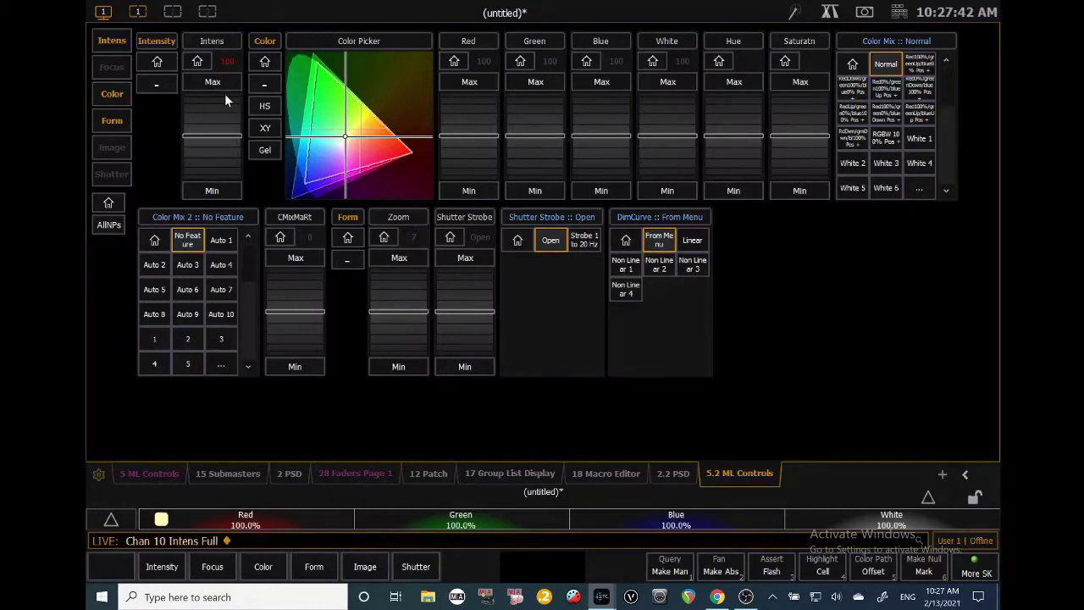
click(214, 190)
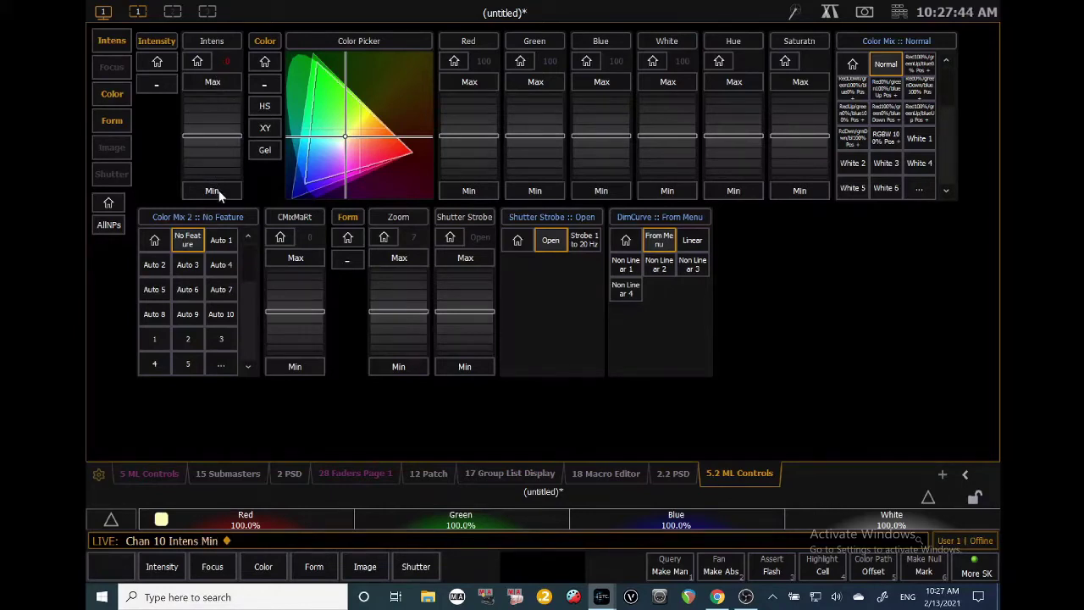
click(192, 77)
- Add a Color Picker display and try a pink colour on channel 10
click(943, 476)
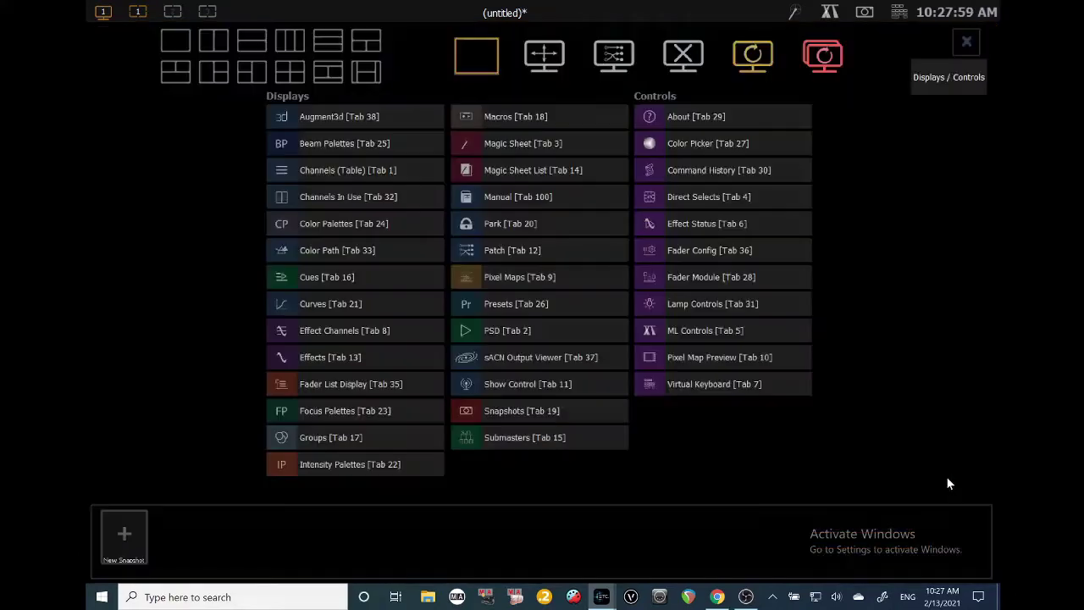
click(733, 144)
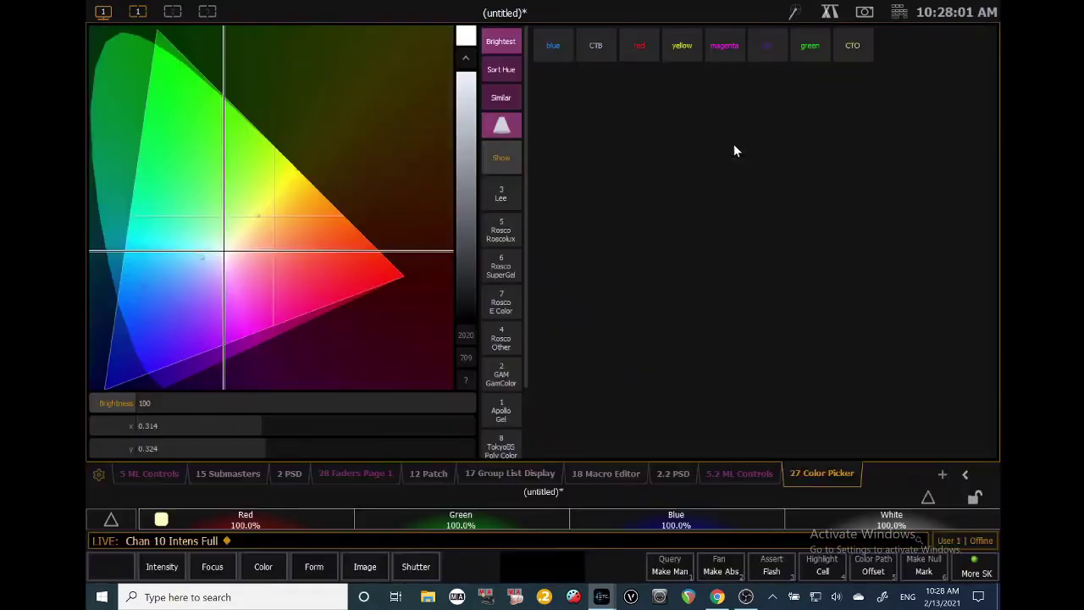
drag(269, 242, 243, 277)
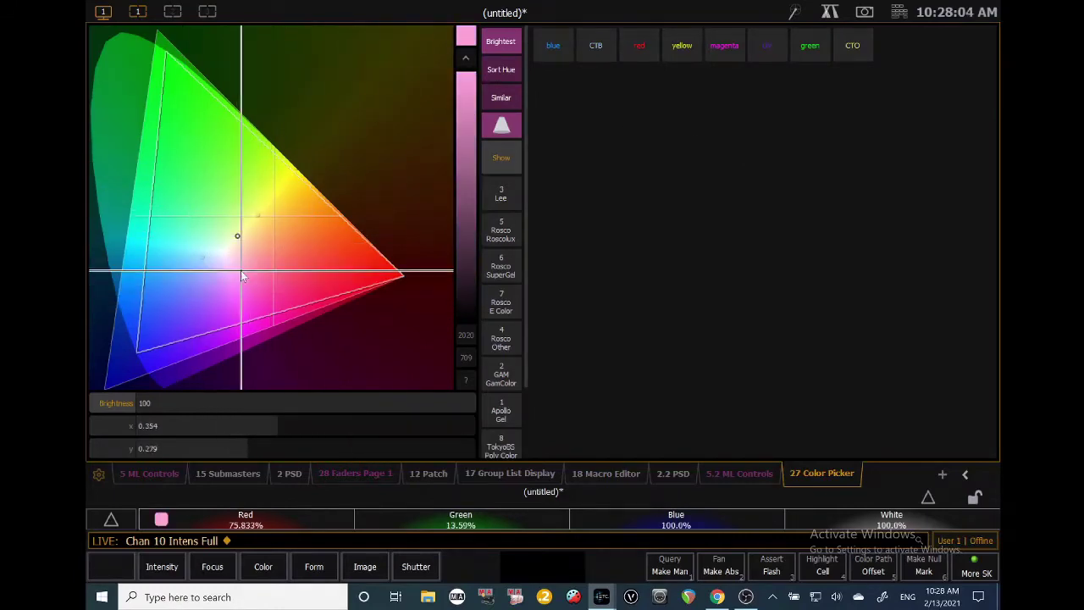
- In ML Controls, mix channel 10 to deep blue and raise its zoom to 29
click(742, 474)
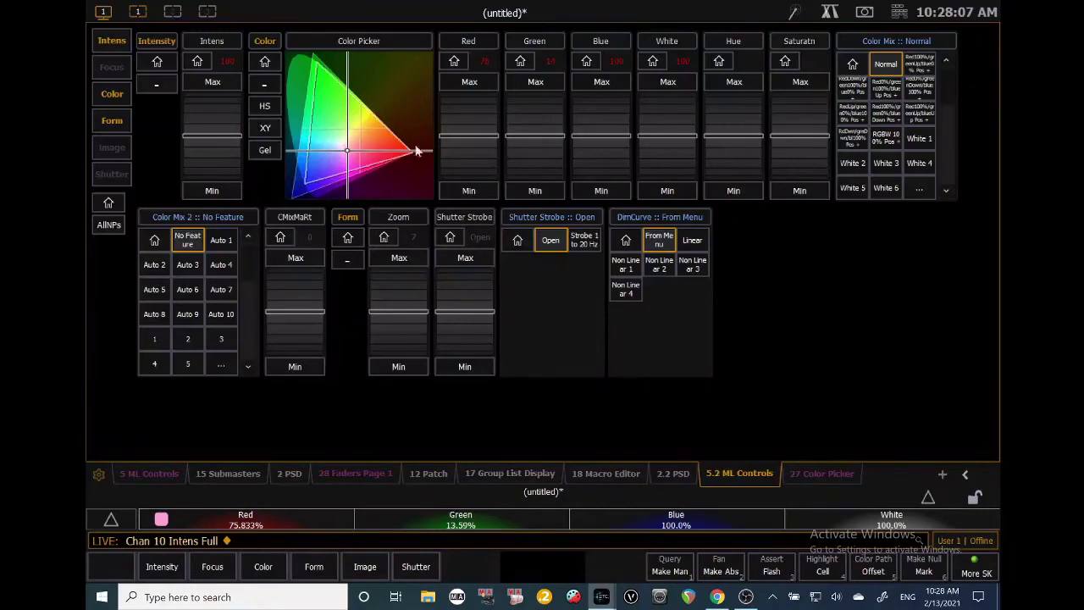
click(310, 177)
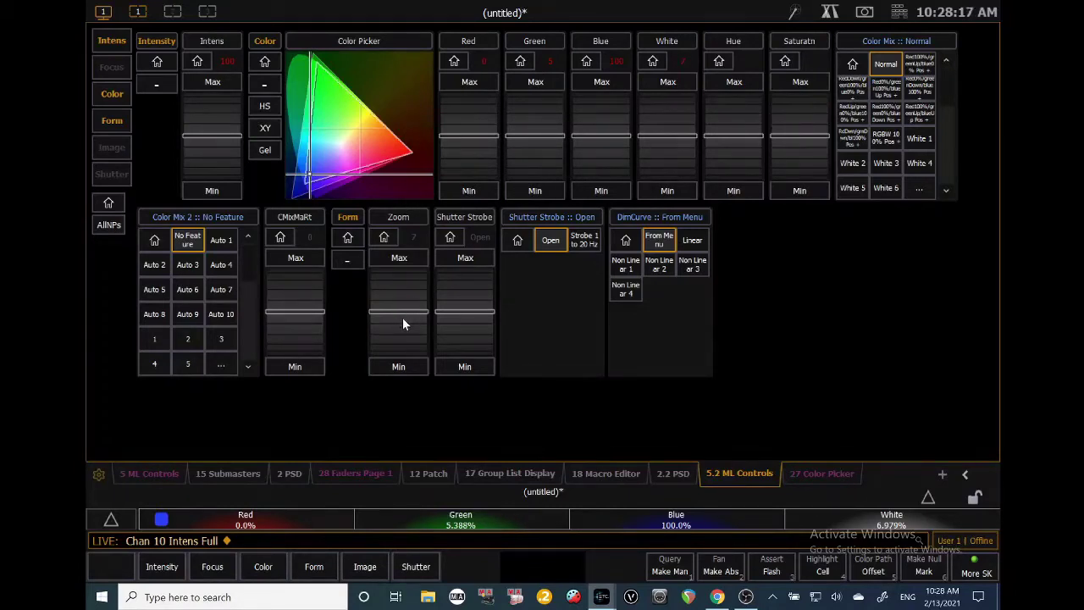
drag(399, 315, 410, 273)
- Switch to the Live channel table
click(903, 12)
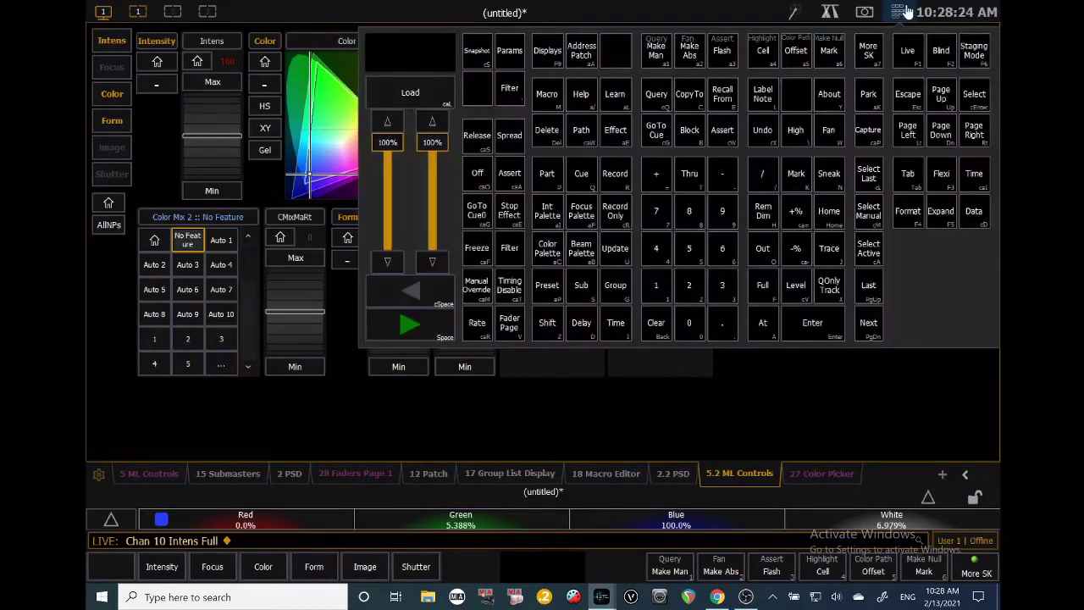
click(904, 48)
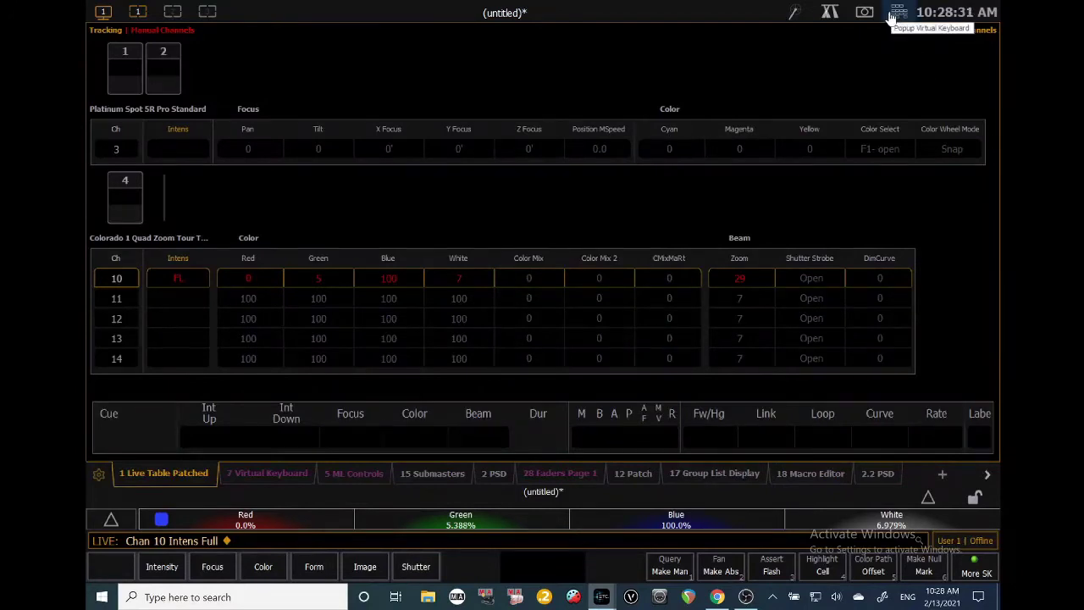
click(895, 16)
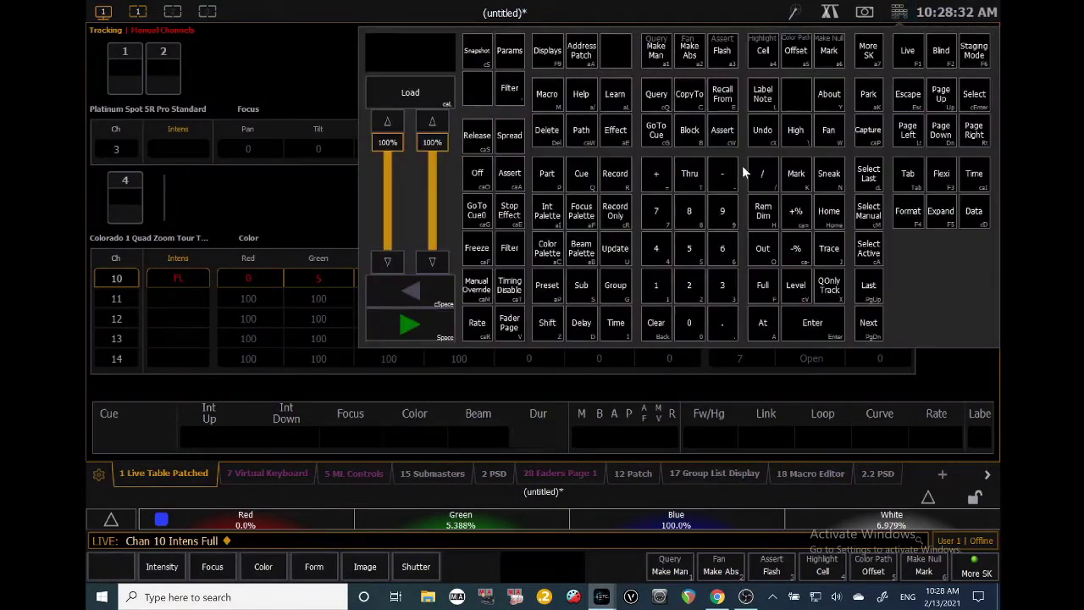
- Set channels 1 Thru 4, minus 3, to 80 percent intensity
click(655, 285)
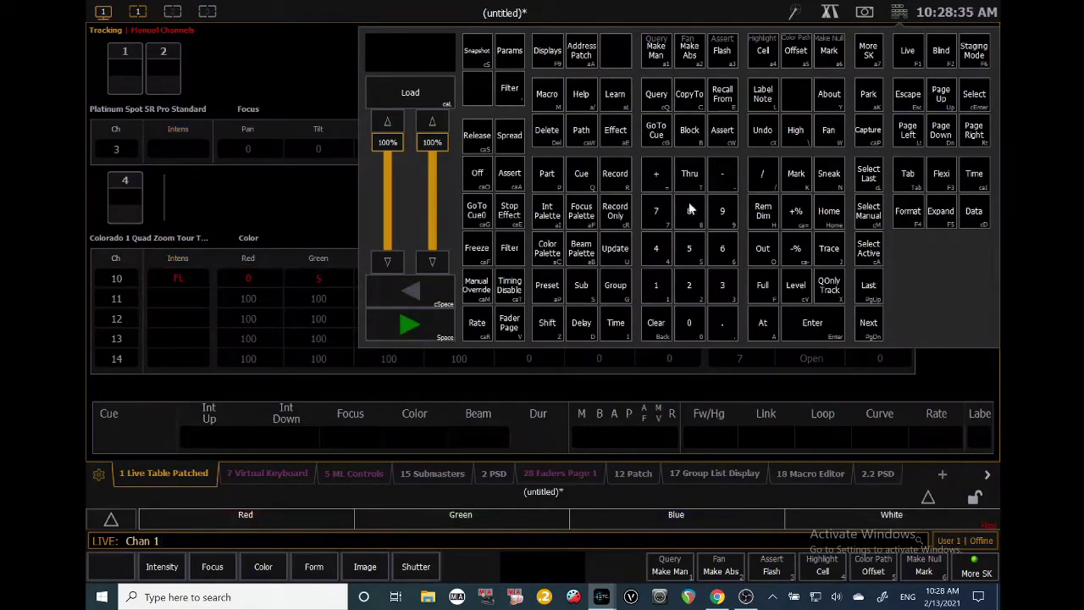
click(693, 174)
click(657, 249)
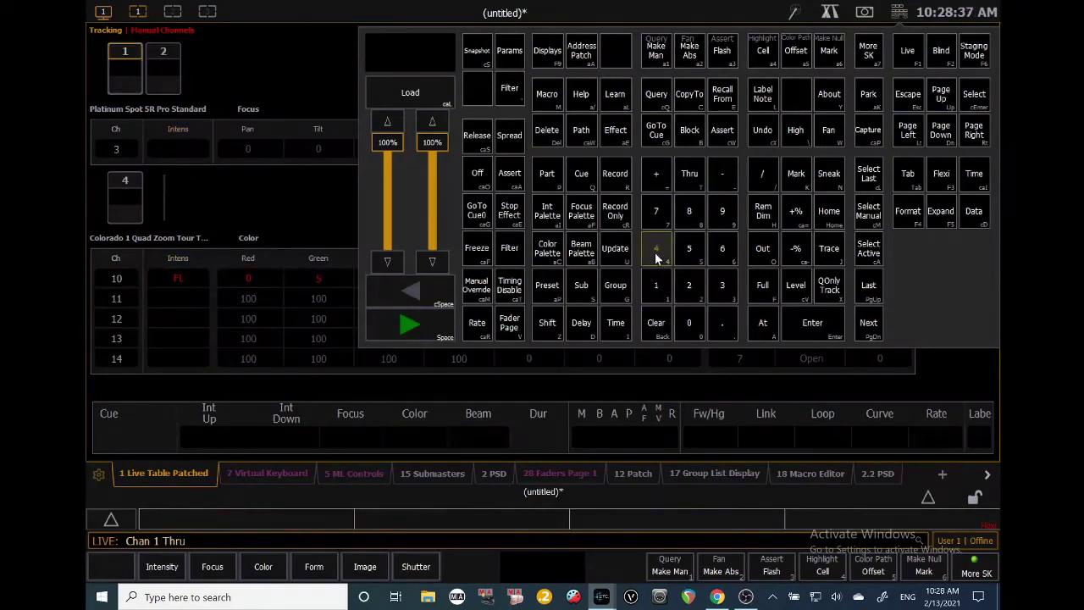
click(725, 188)
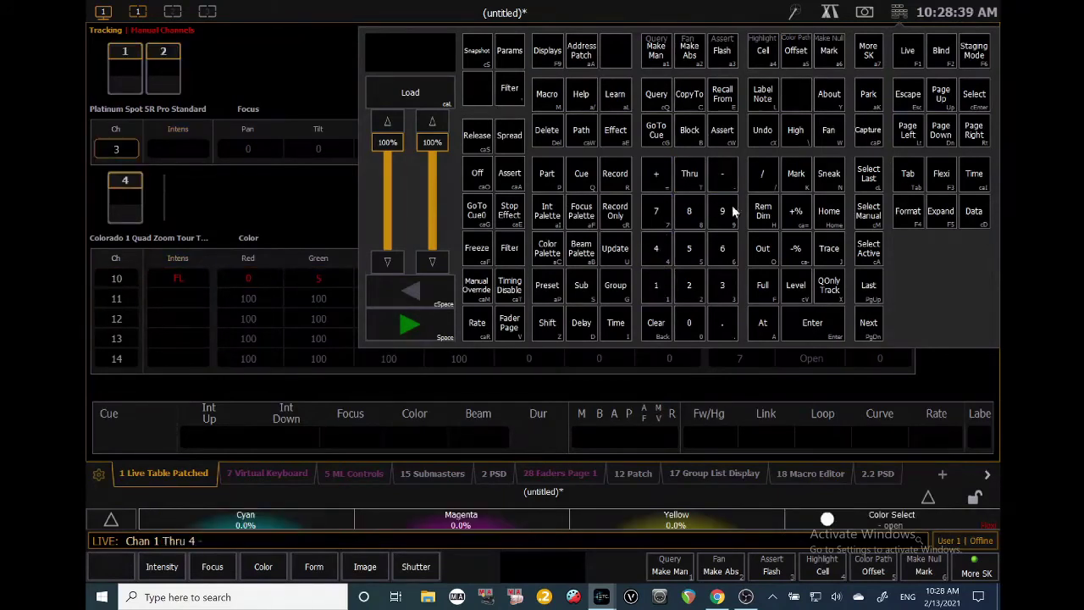
click(731, 283)
click(764, 323)
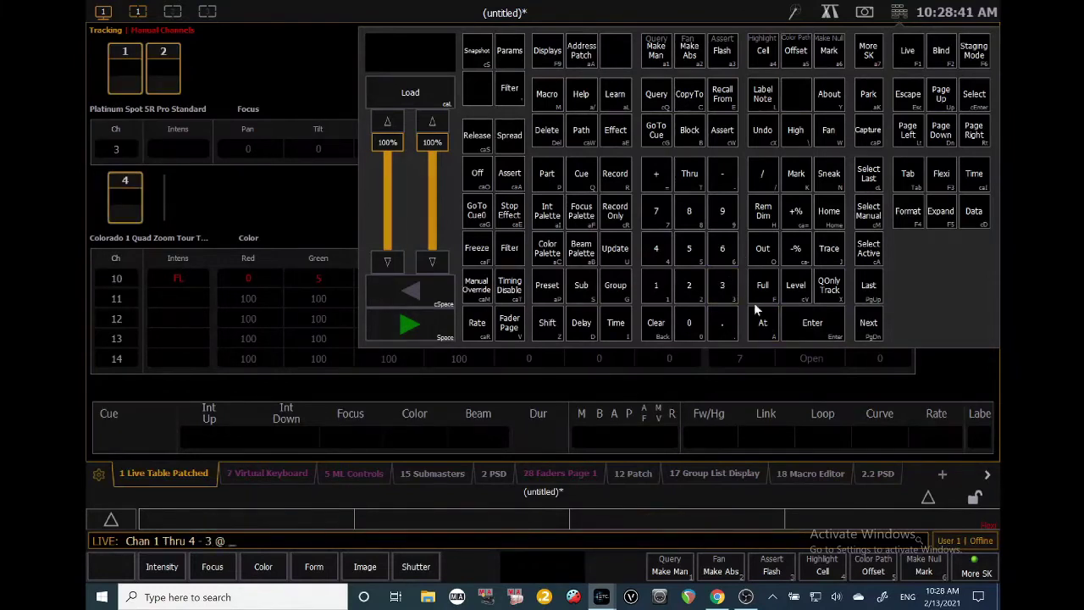
click(686, 211)
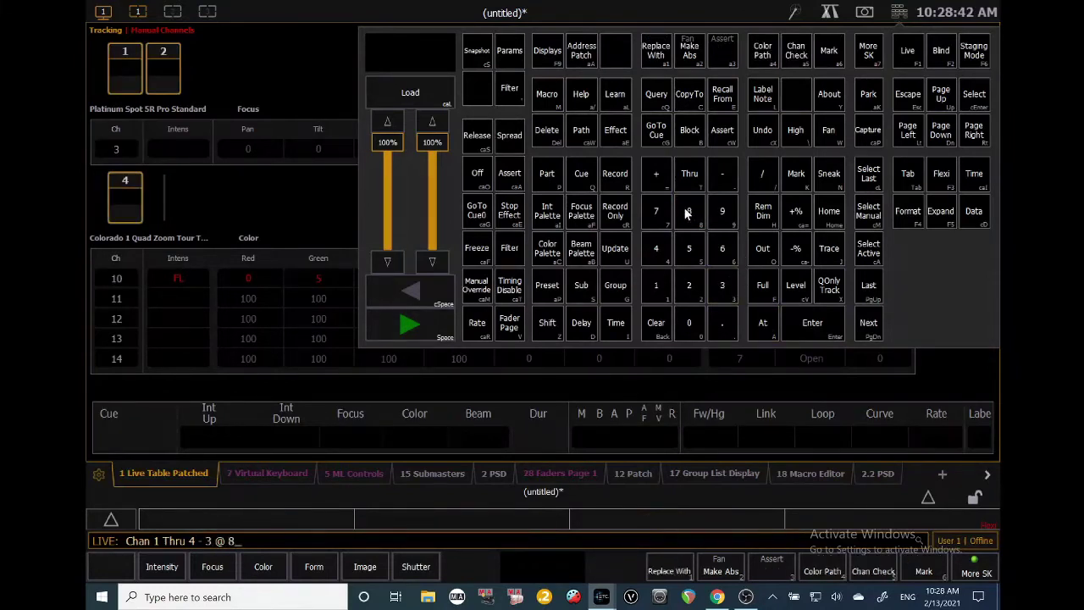
click(815, 322)
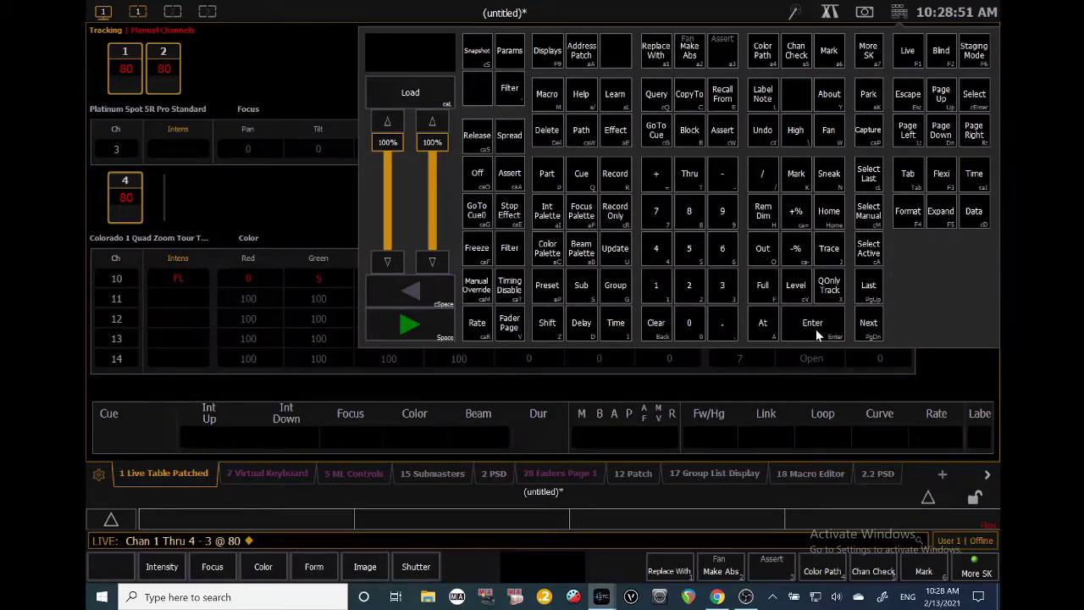
- Store the blue Colorado at full and dimmers at 80 as Cue 1 with Record Cue 1 Enter
click(623, 171)
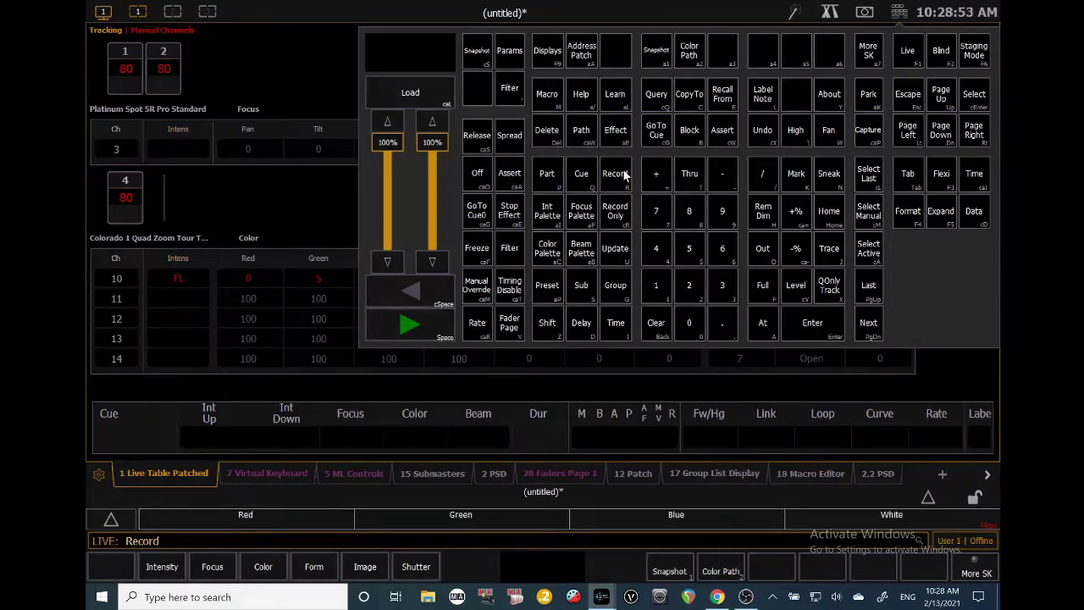
click(583, 169)
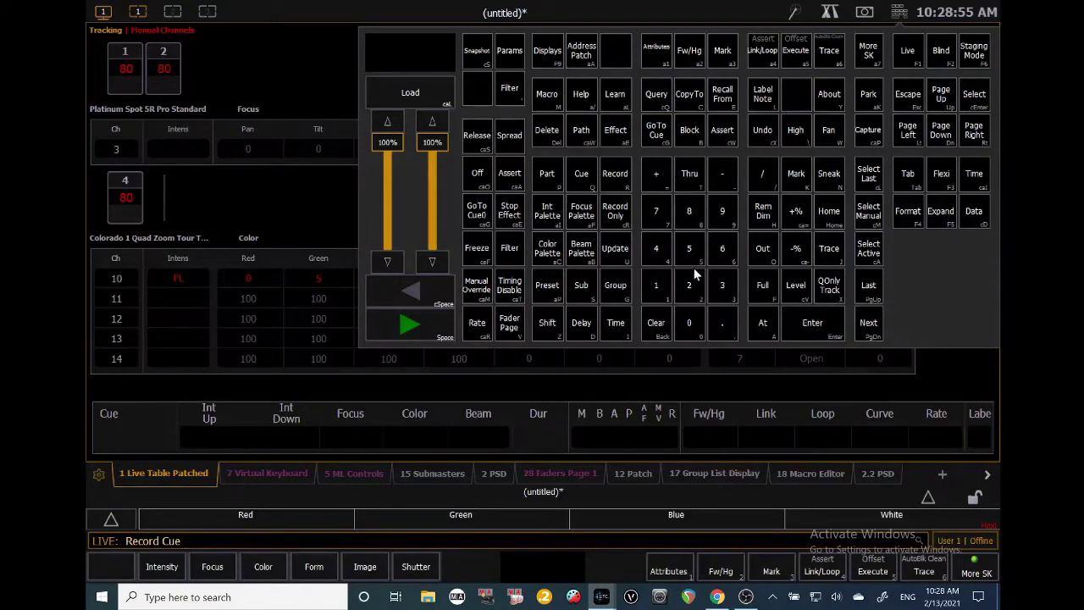
click(652, 288)
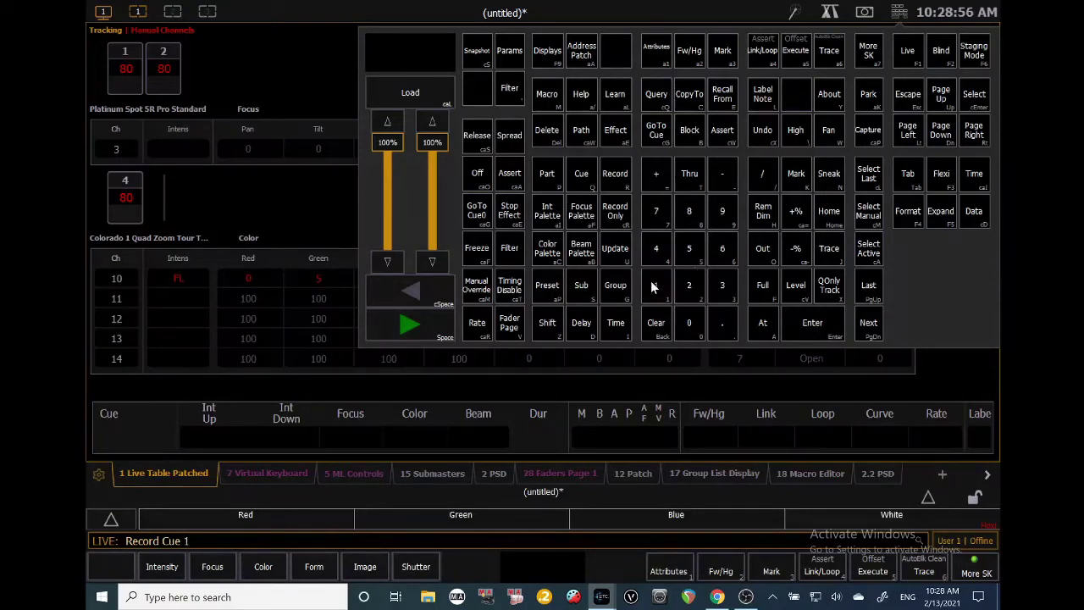
click(814, 326)
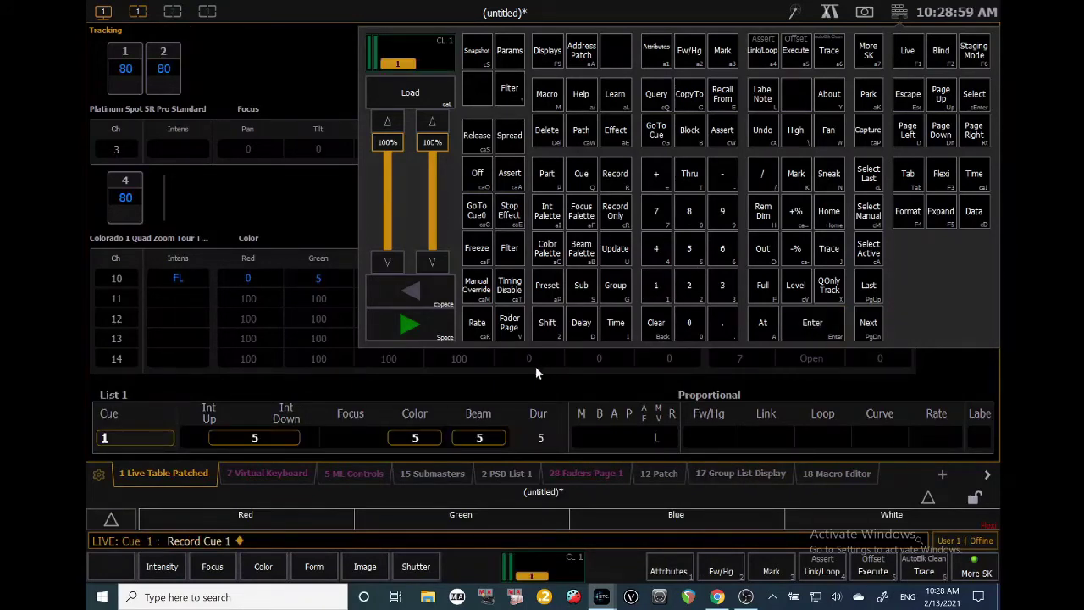